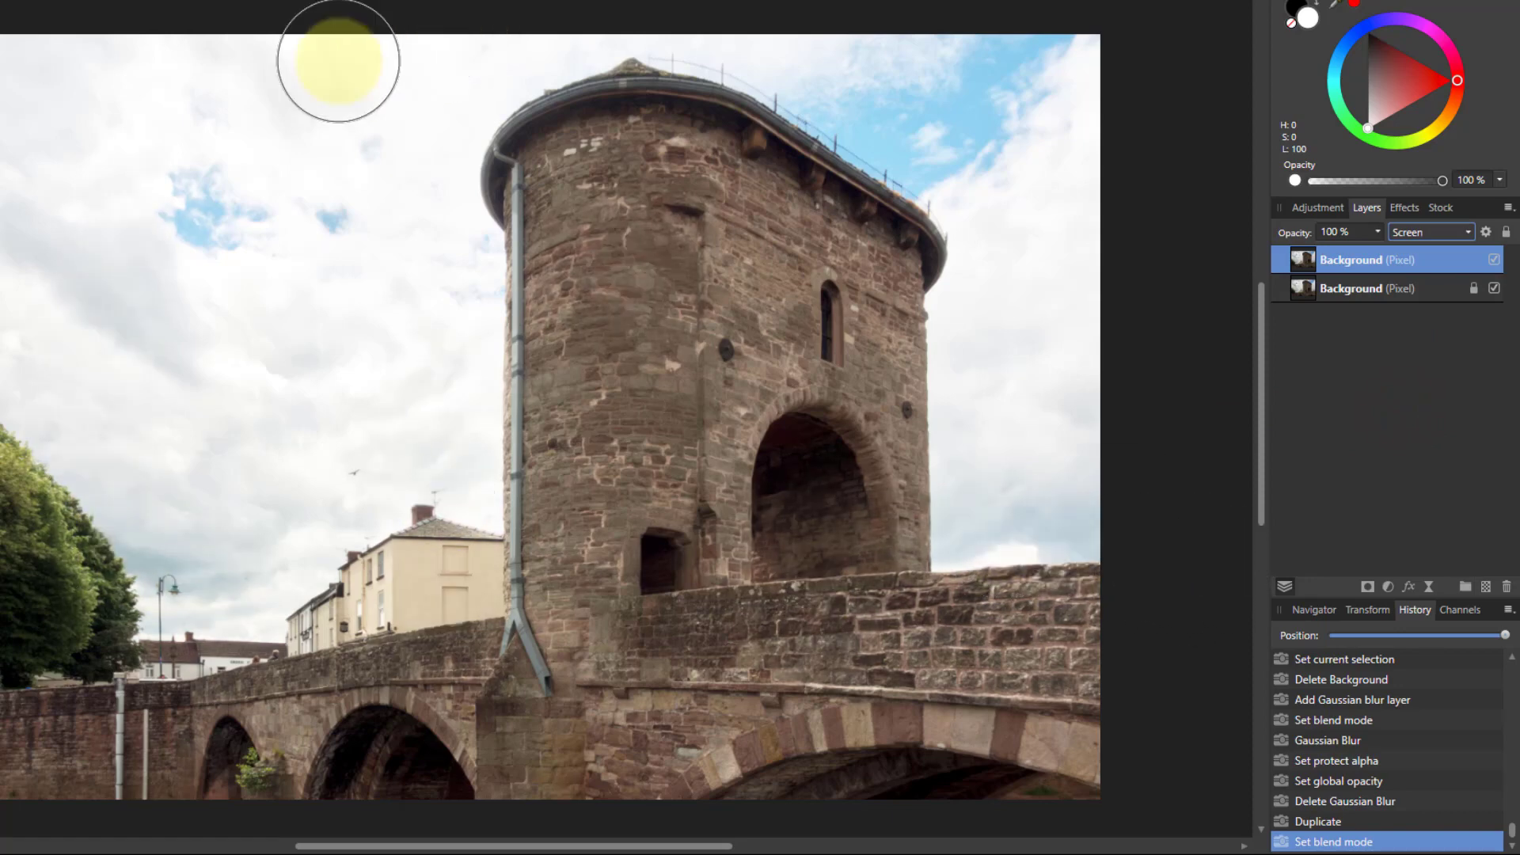
- Add a white mask to the Screen-blended Background duplicate layer
left_click(1368, 589)
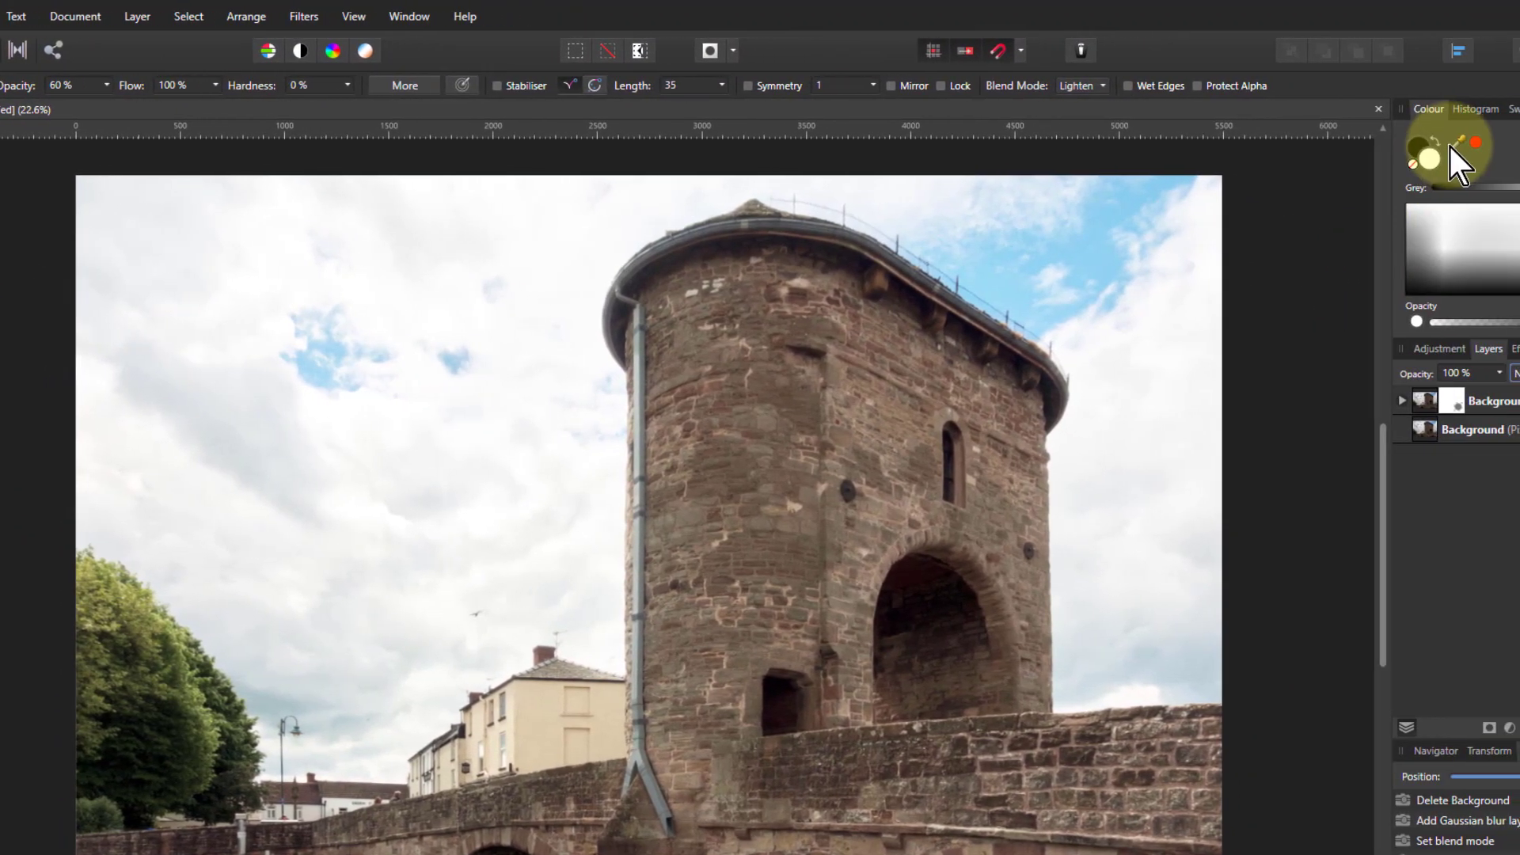
- Paint black on the mask over the sky and tower edge, then delete the masked duplicate
left_click(1424, 144)
mouse_move(509, 435)
left_mouse_down()
mouse_move(473, 512)
mouse_move(489, 491)
mouse_move(509, 544)
mouse_move(393, 638)
mouse_move(287, 552)
mouse_move(159, 330)
mouse_move(468, 417)
mouse_move(359, 210)
mouse_move(546, 194)
mouse_move(150, 441)
mouse_move(611, 129)
mouse_move(1188, 222)
mouse_move(1157, 634)
mouse_move(1154, 272)
mouse_move(1147, 363)
mouse_move(1022, 396)
left_mouse_up()
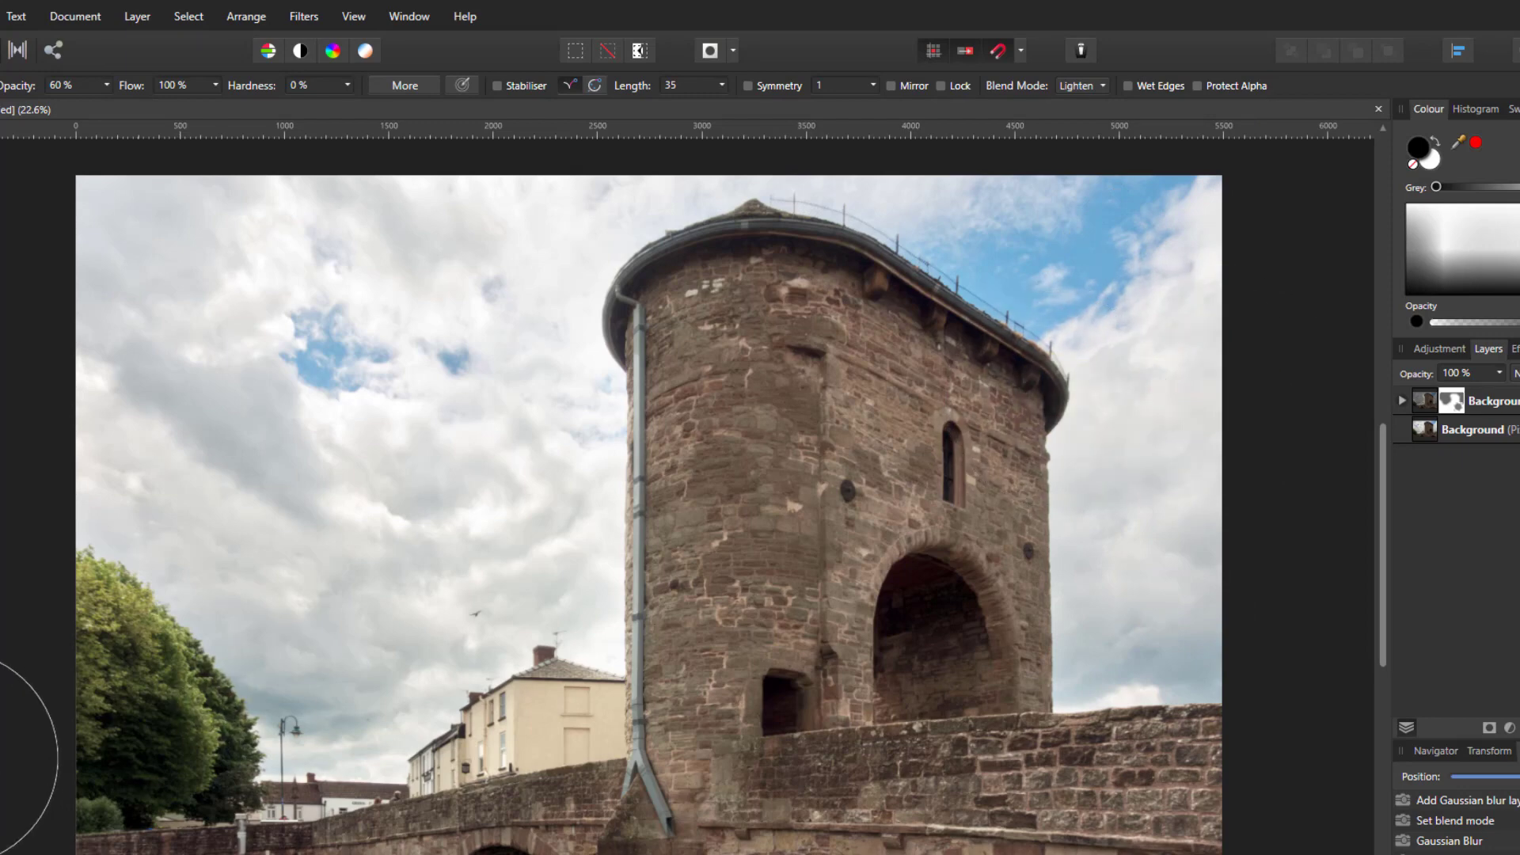
left_click(1053, 664)
left_click(1406, 444)
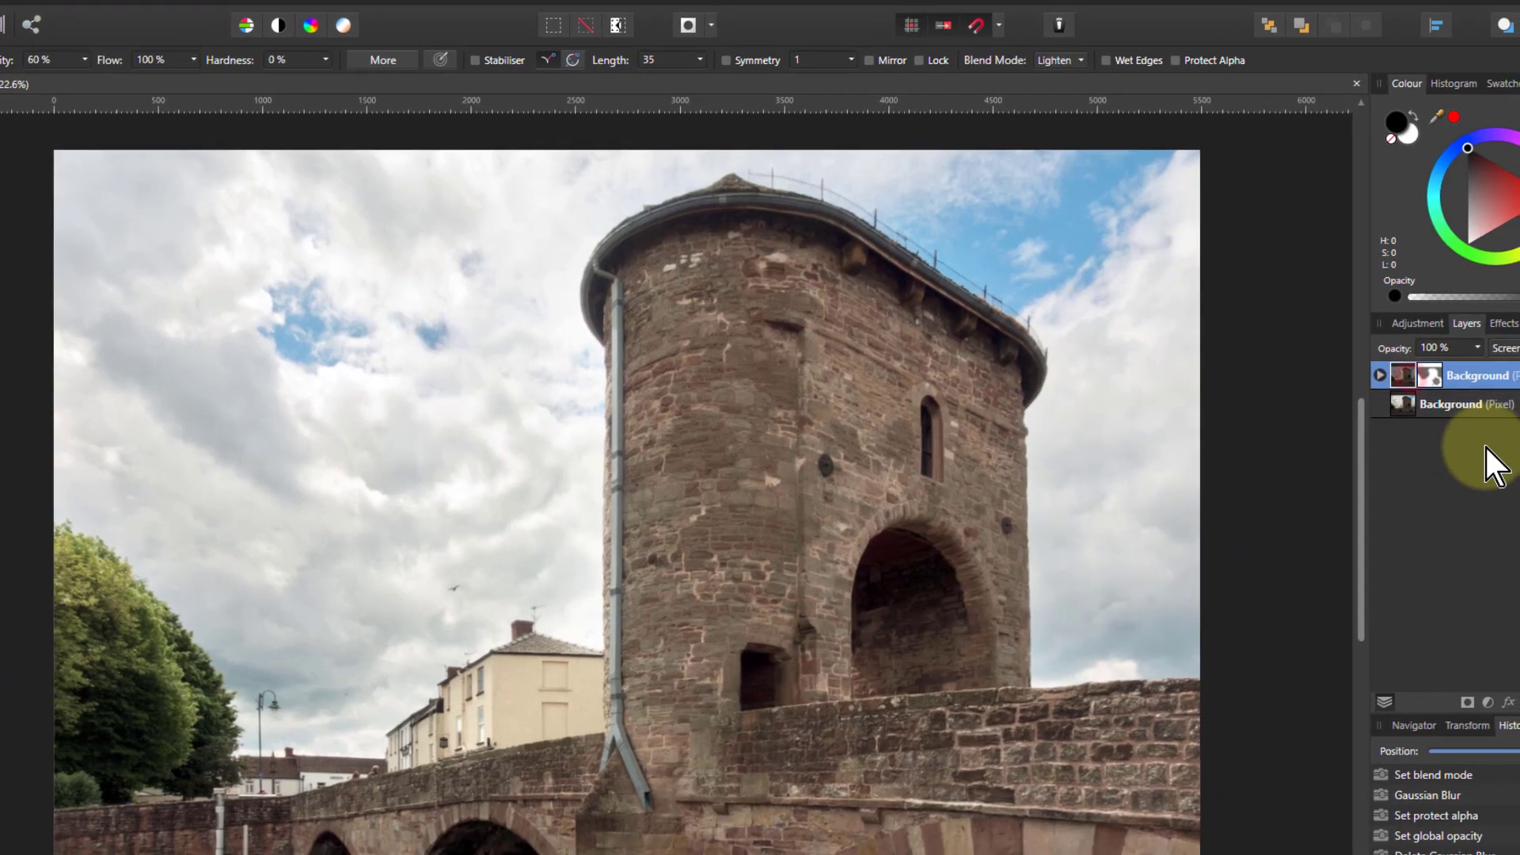
key("Delete")
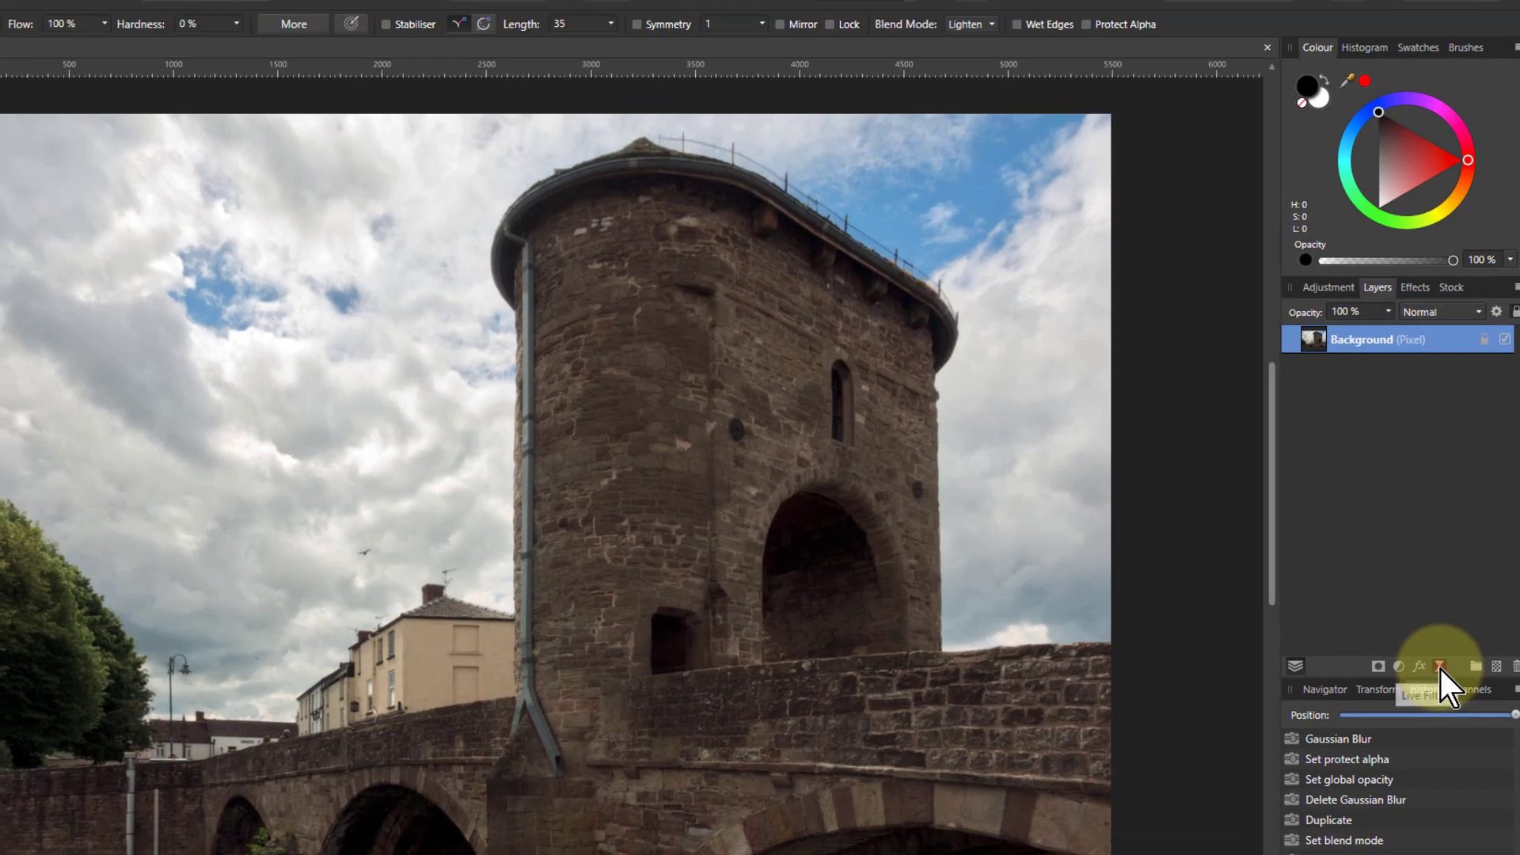
left_click(1430, 588)
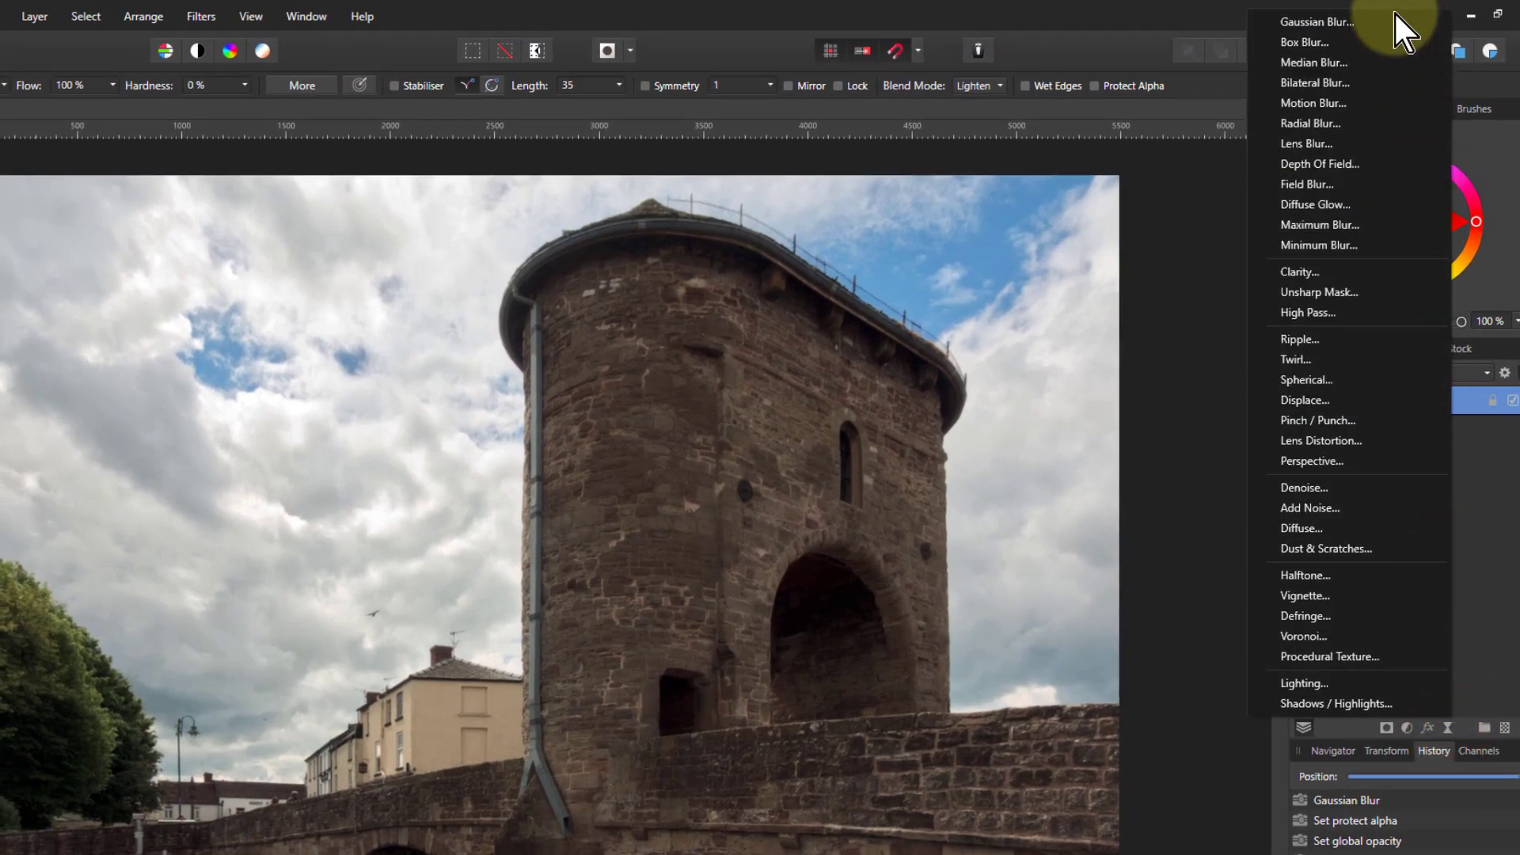
left_click(1361, 21)
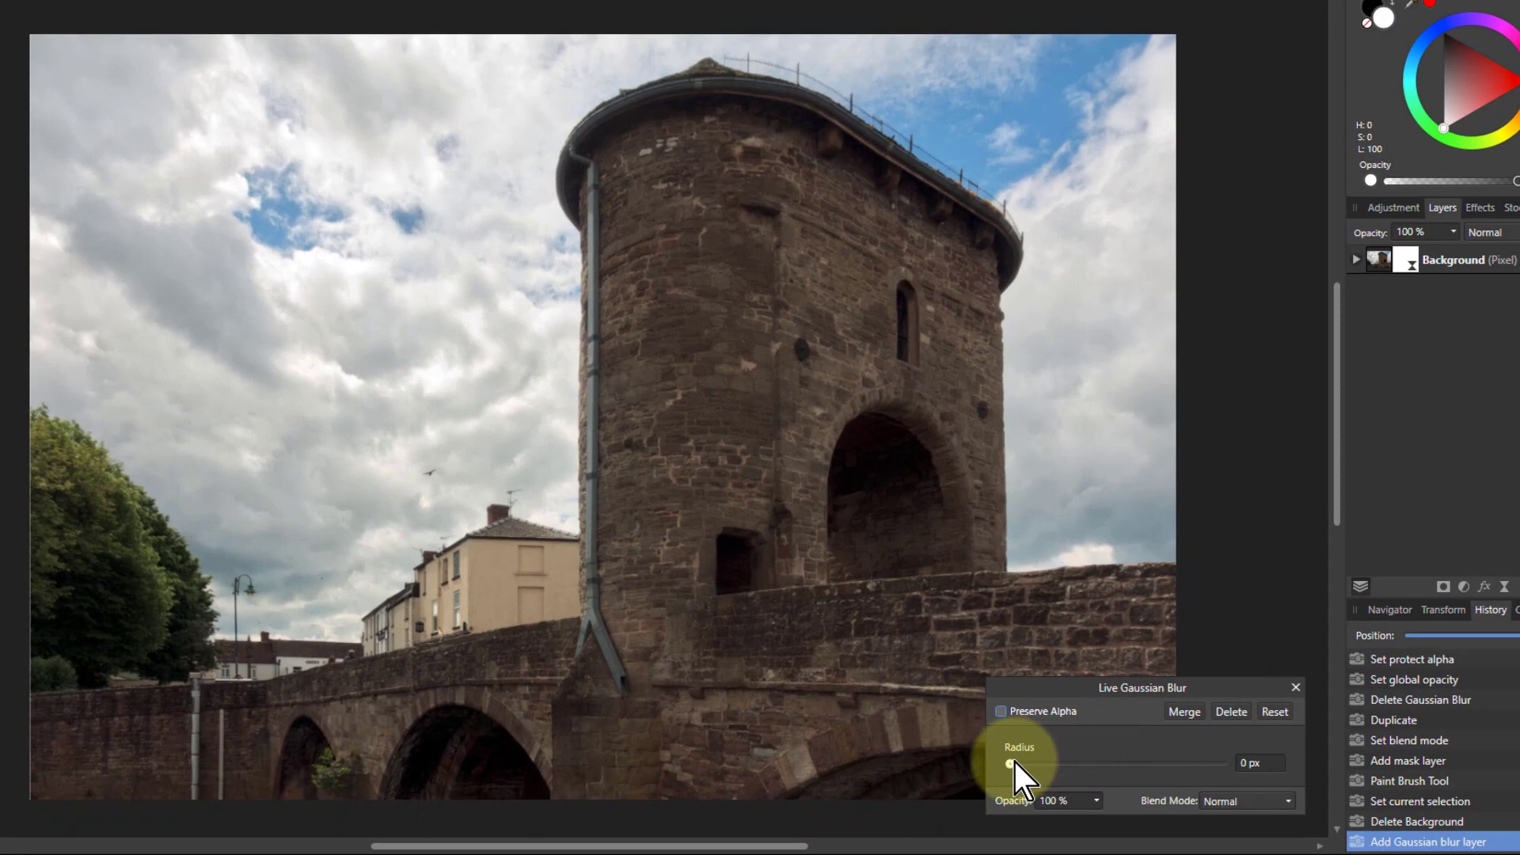
left_click_drag(1012, 765, 1232, 766)
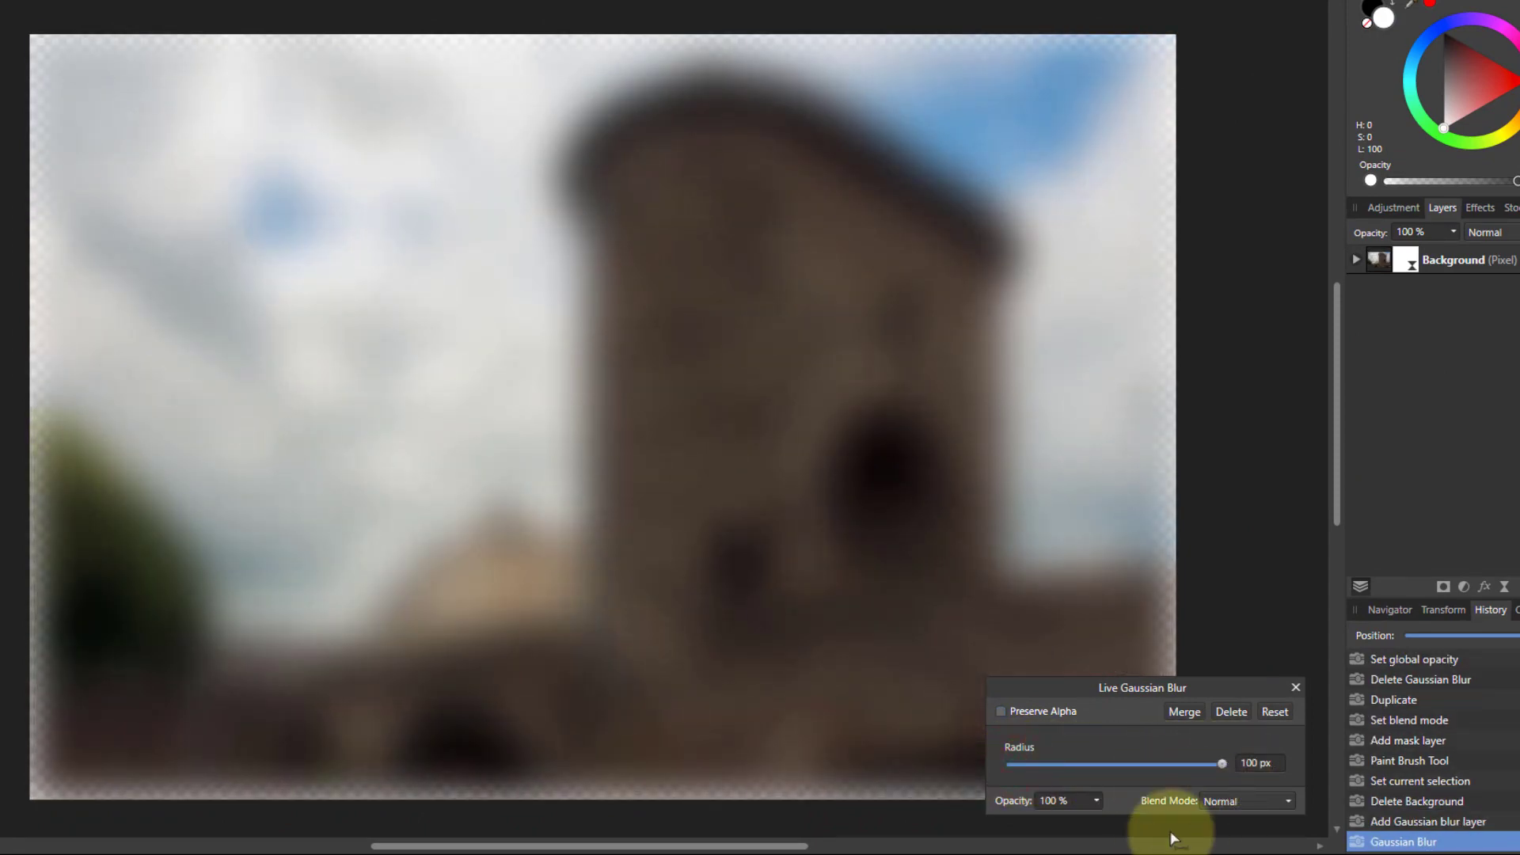
left_click(1239, 802)
scroll(1243, 738, "down", 1)
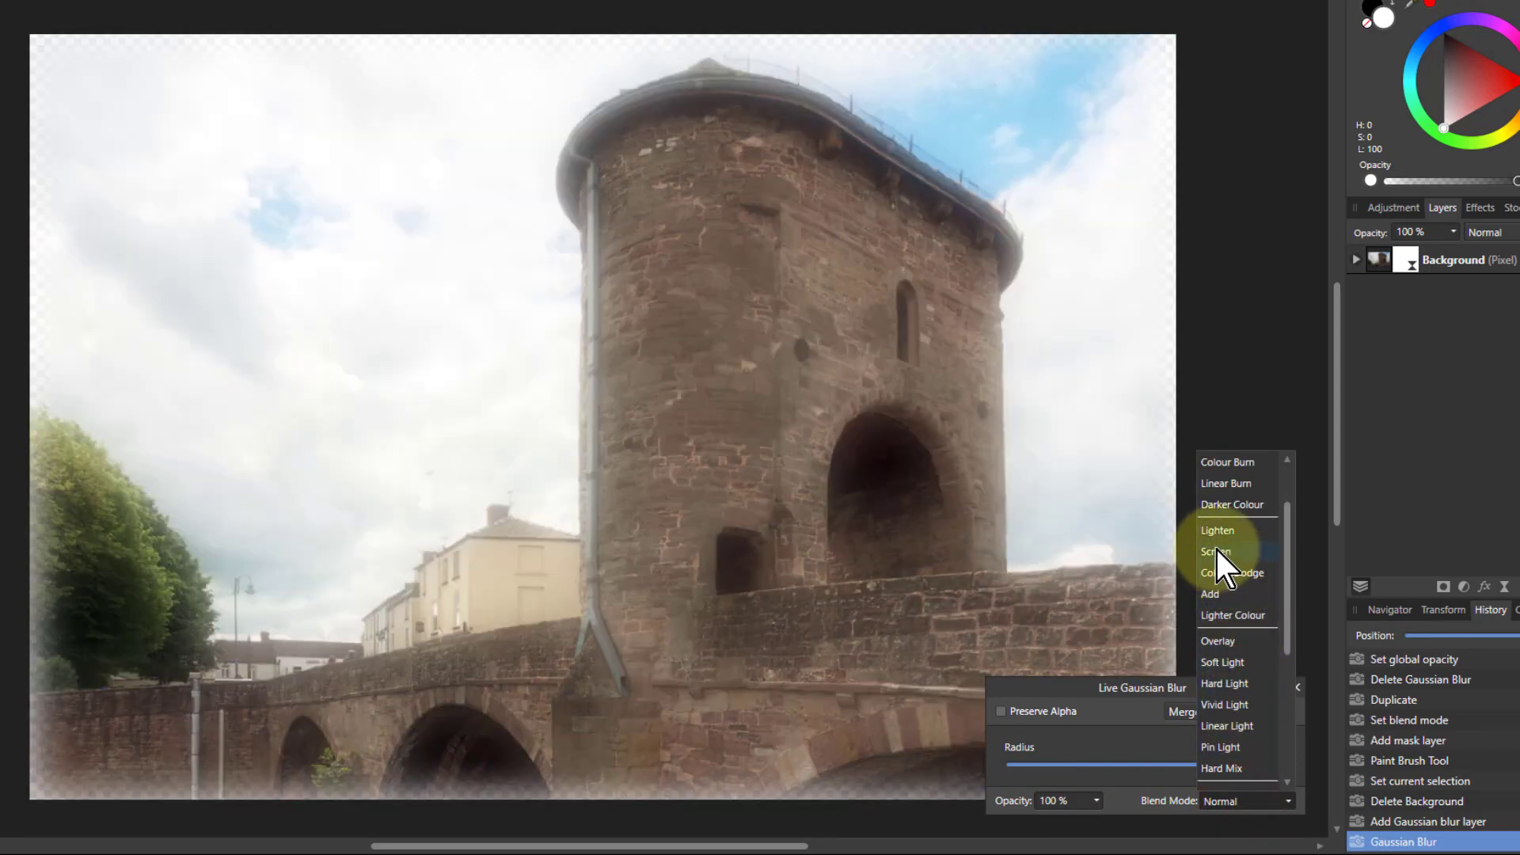
left_click(1215, 552)
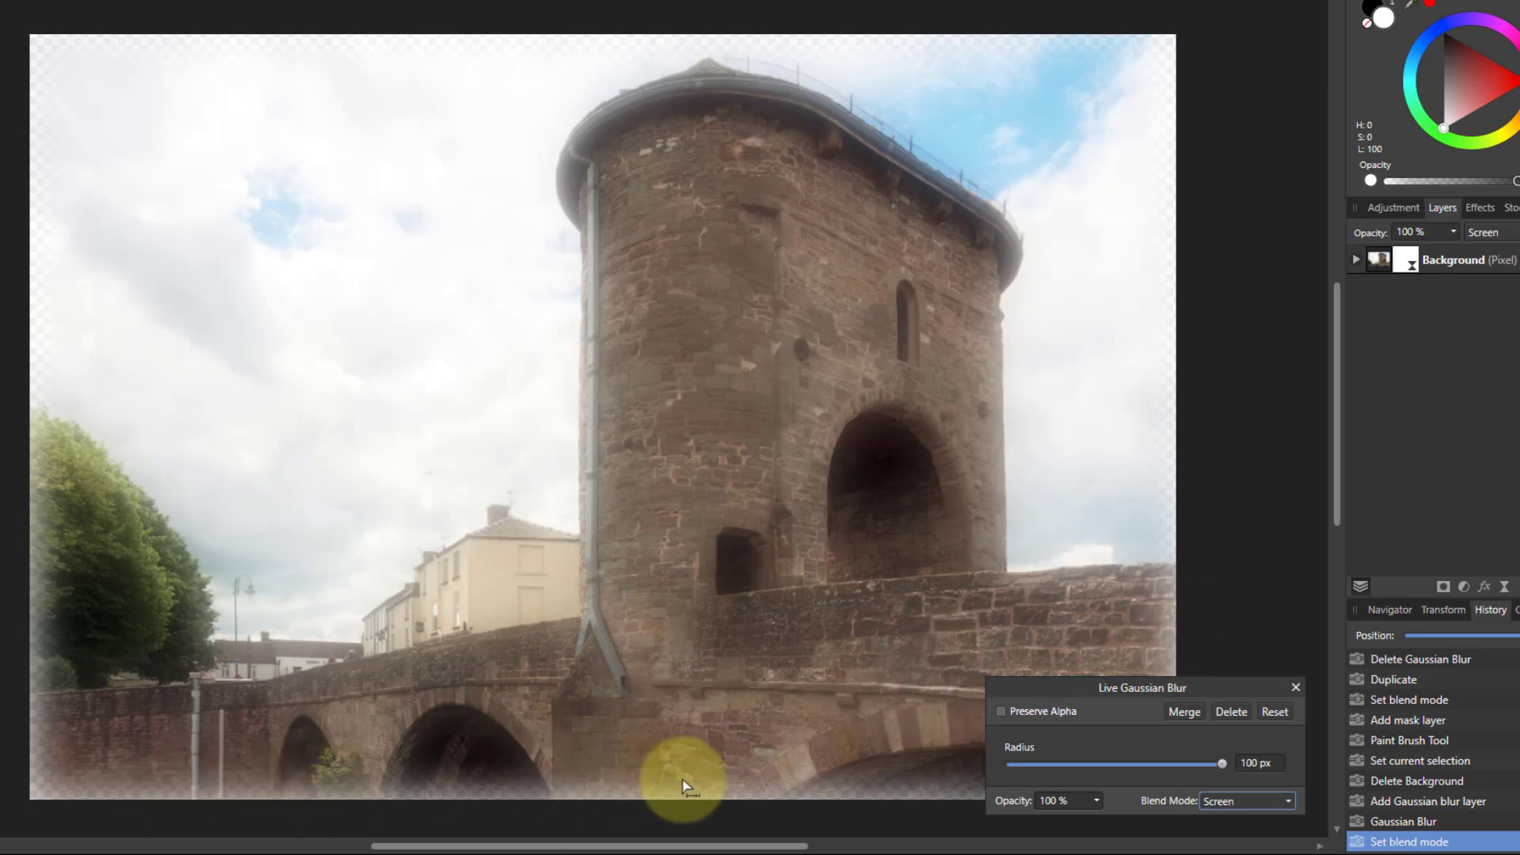
left_click(1002, 712)
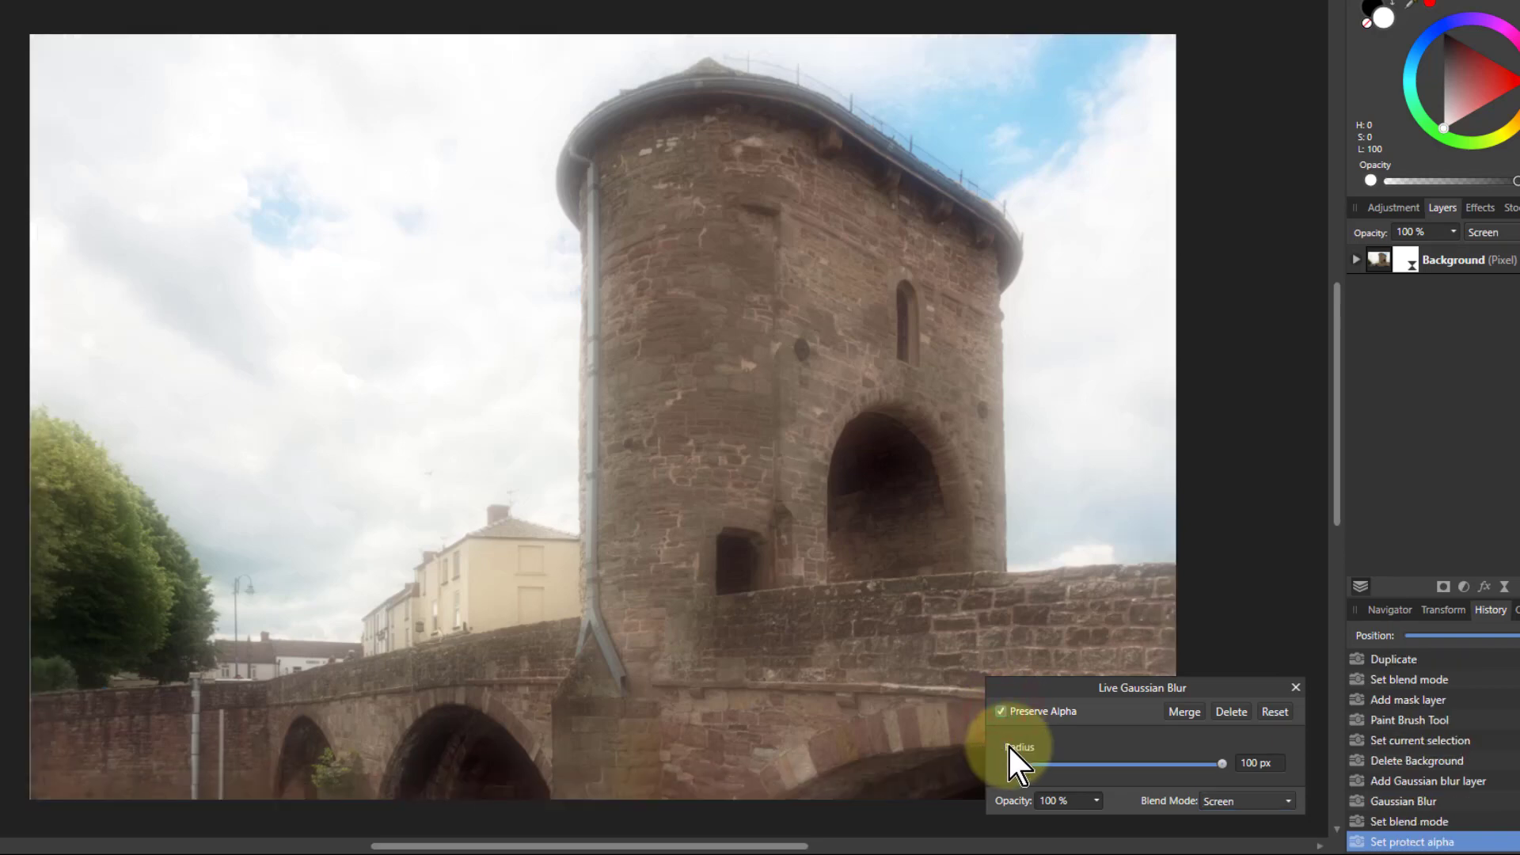
left_click_drag(1098, 801, 1033, 827)
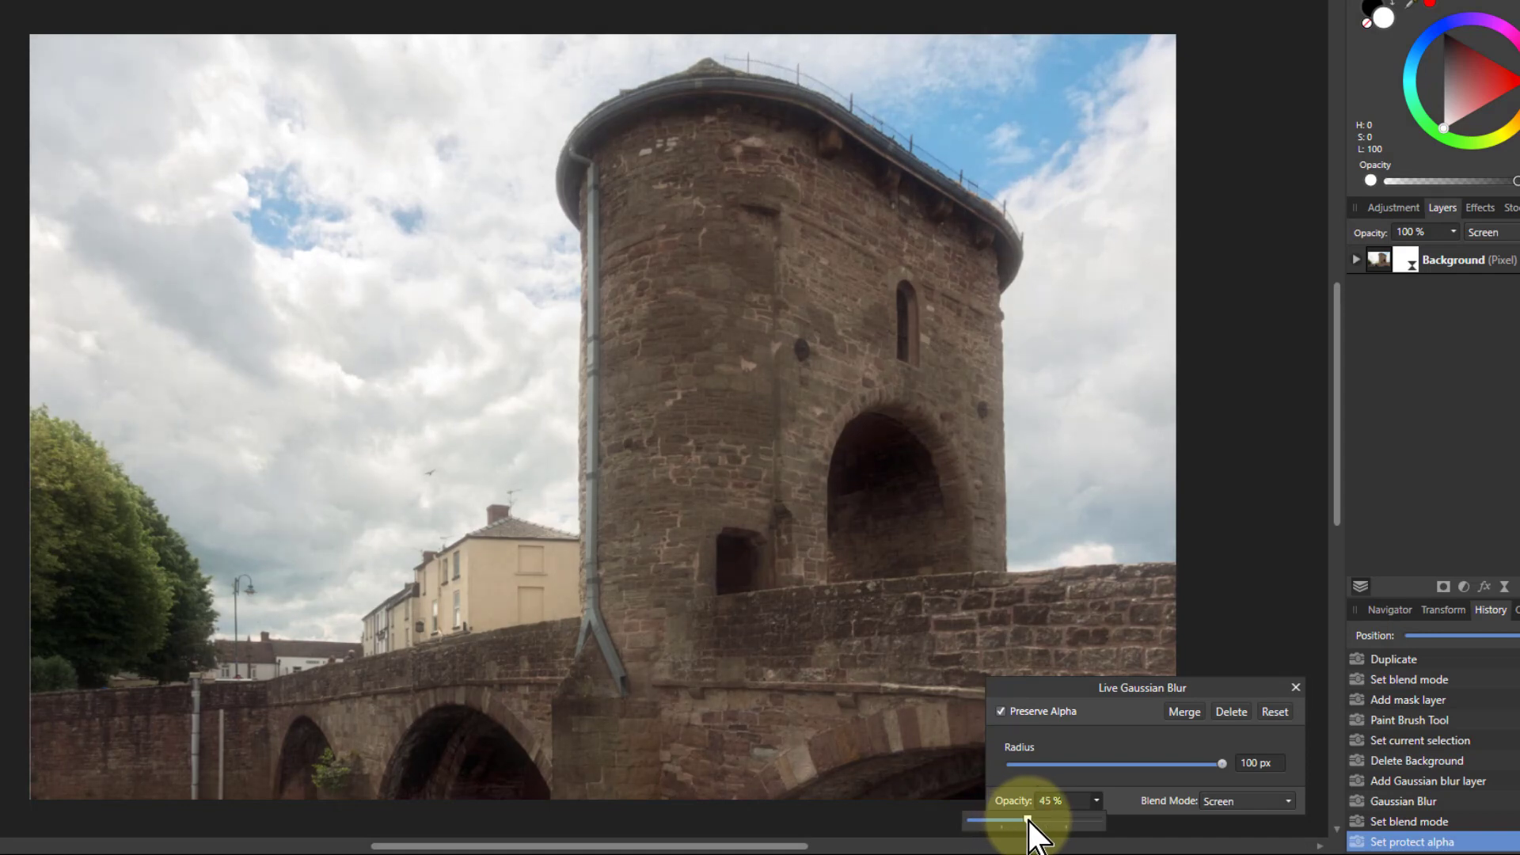
left_click(1356, 259)
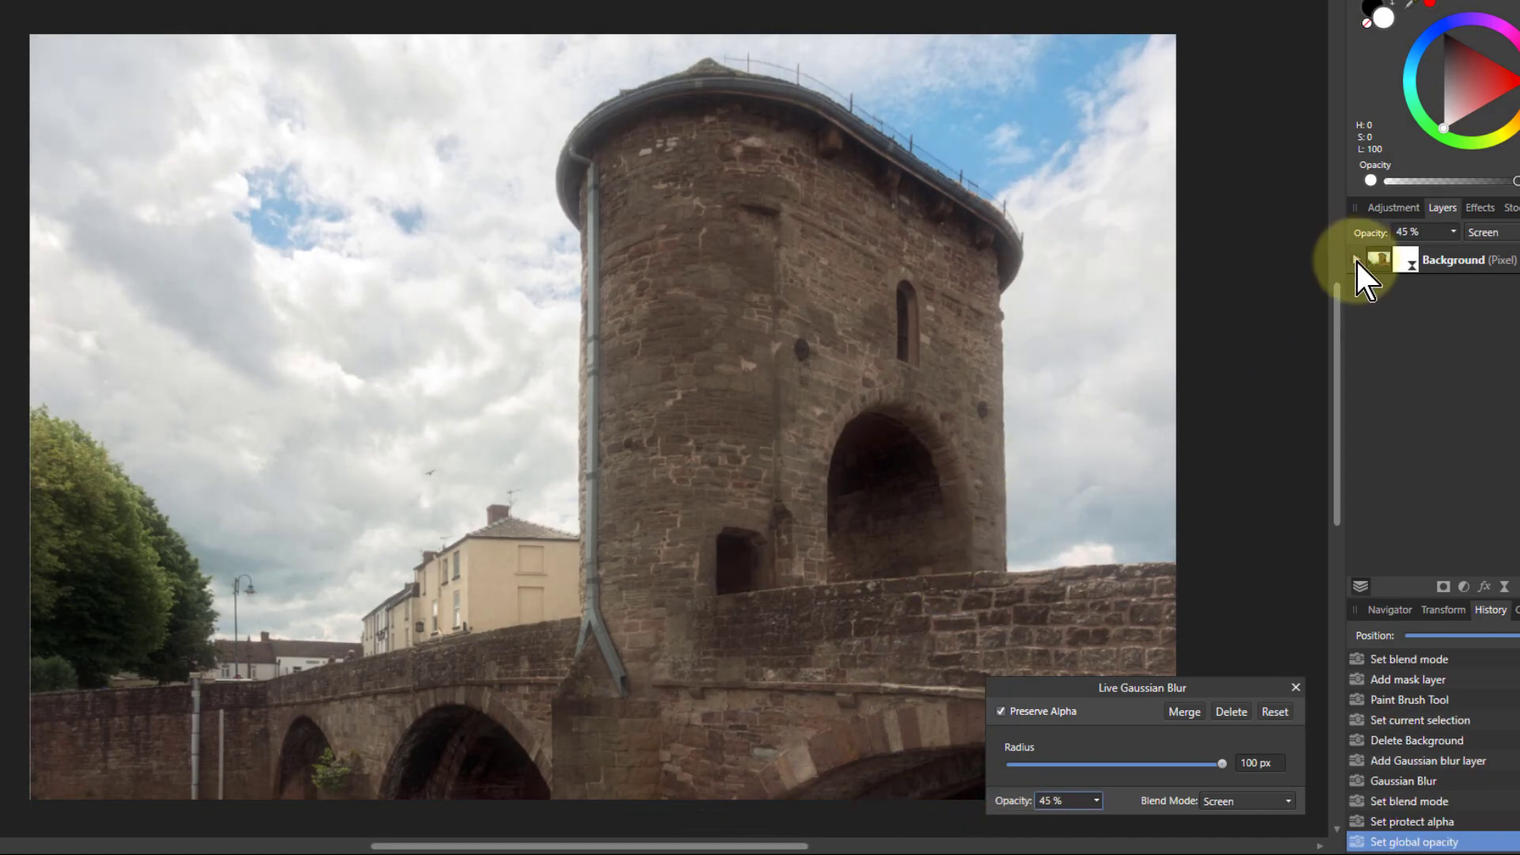
left_click(1406, 290)
key("Delete")
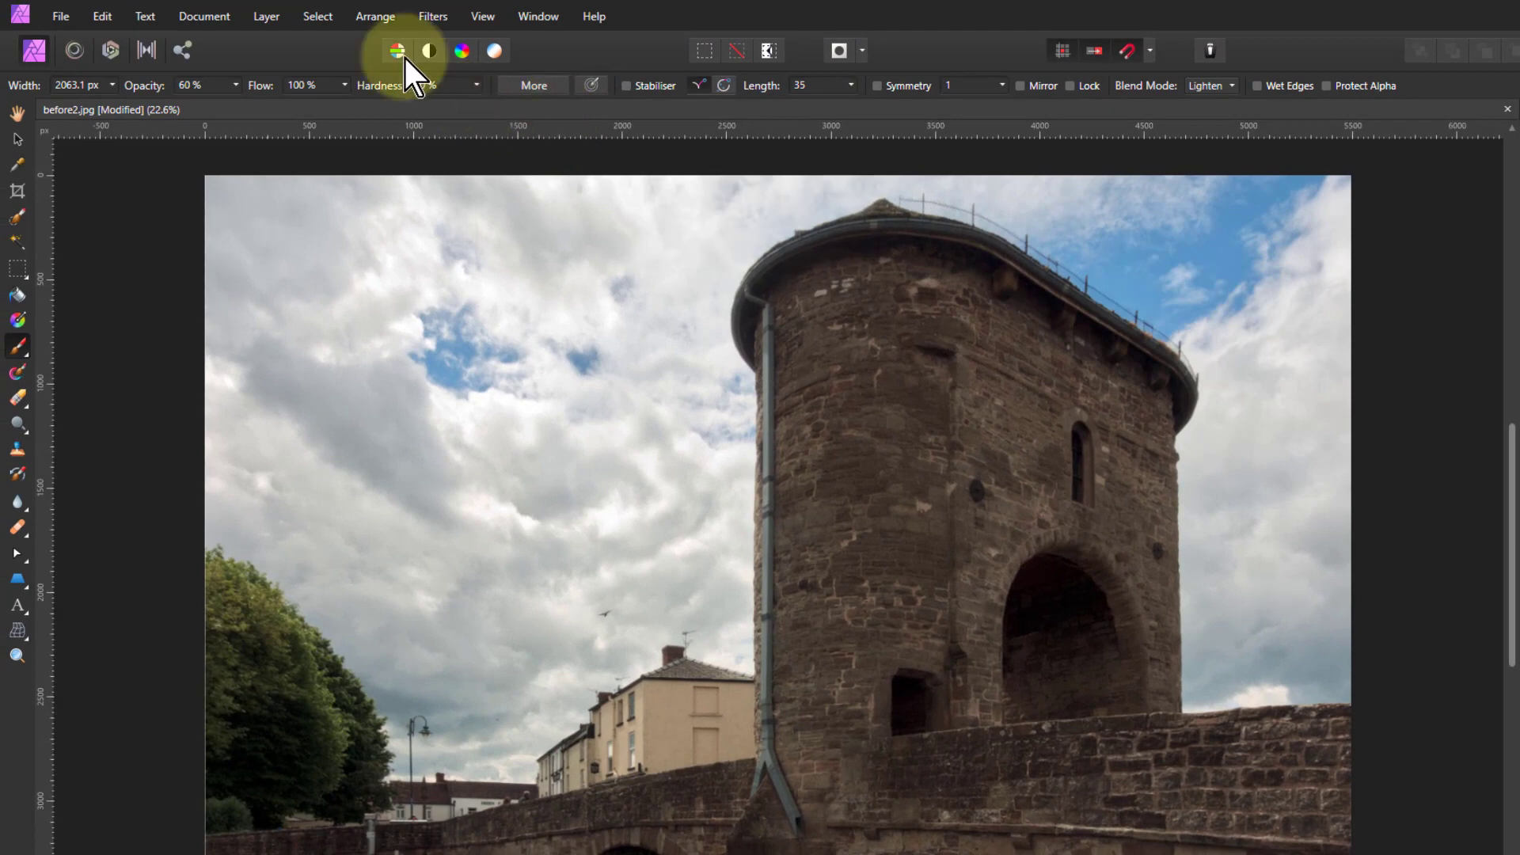
left_click(267, 17)
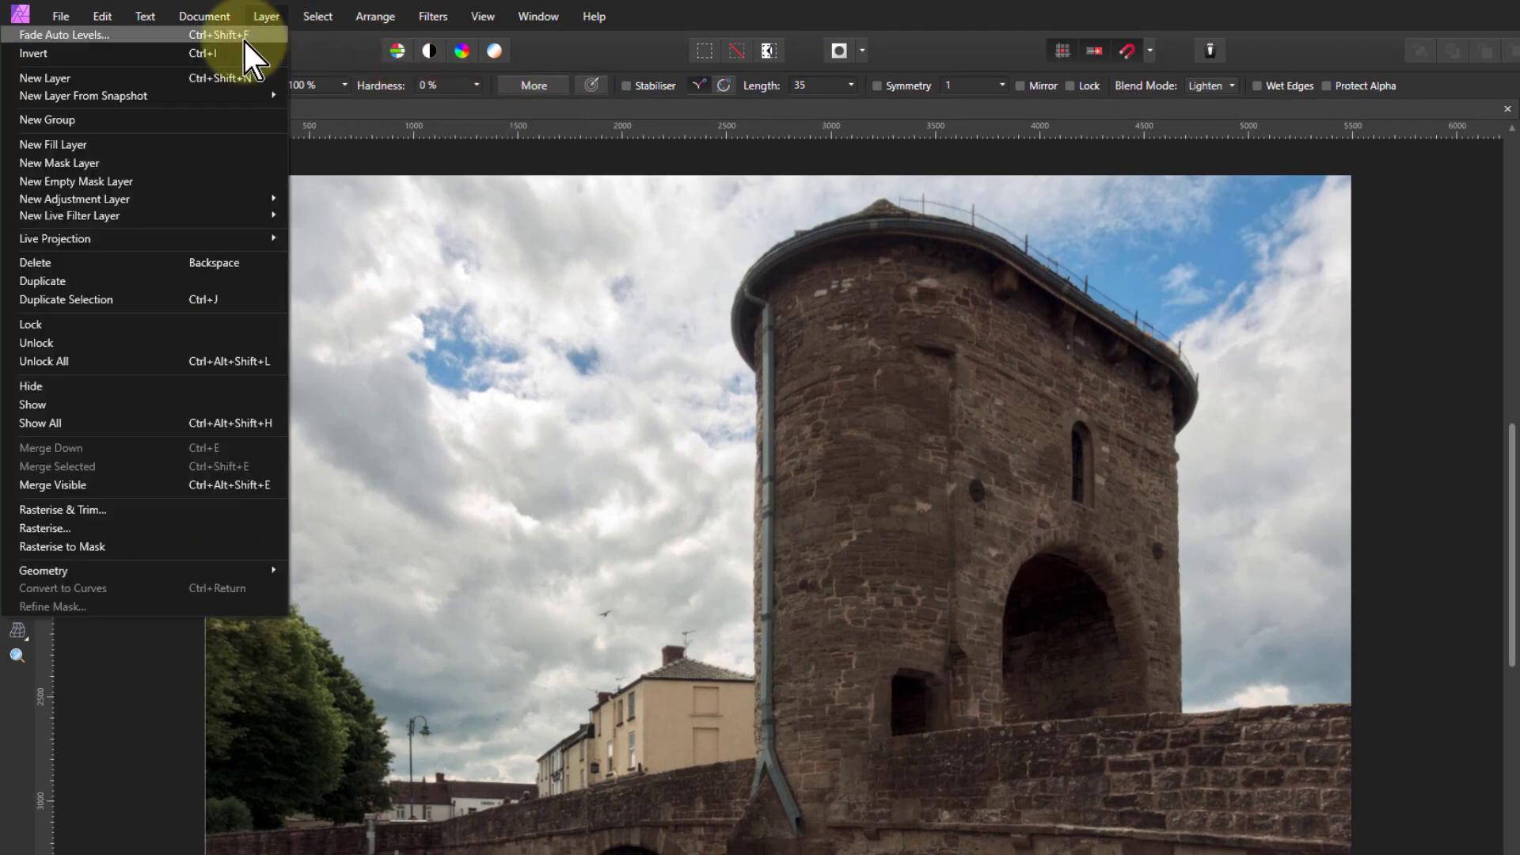
left_click(221, 144)
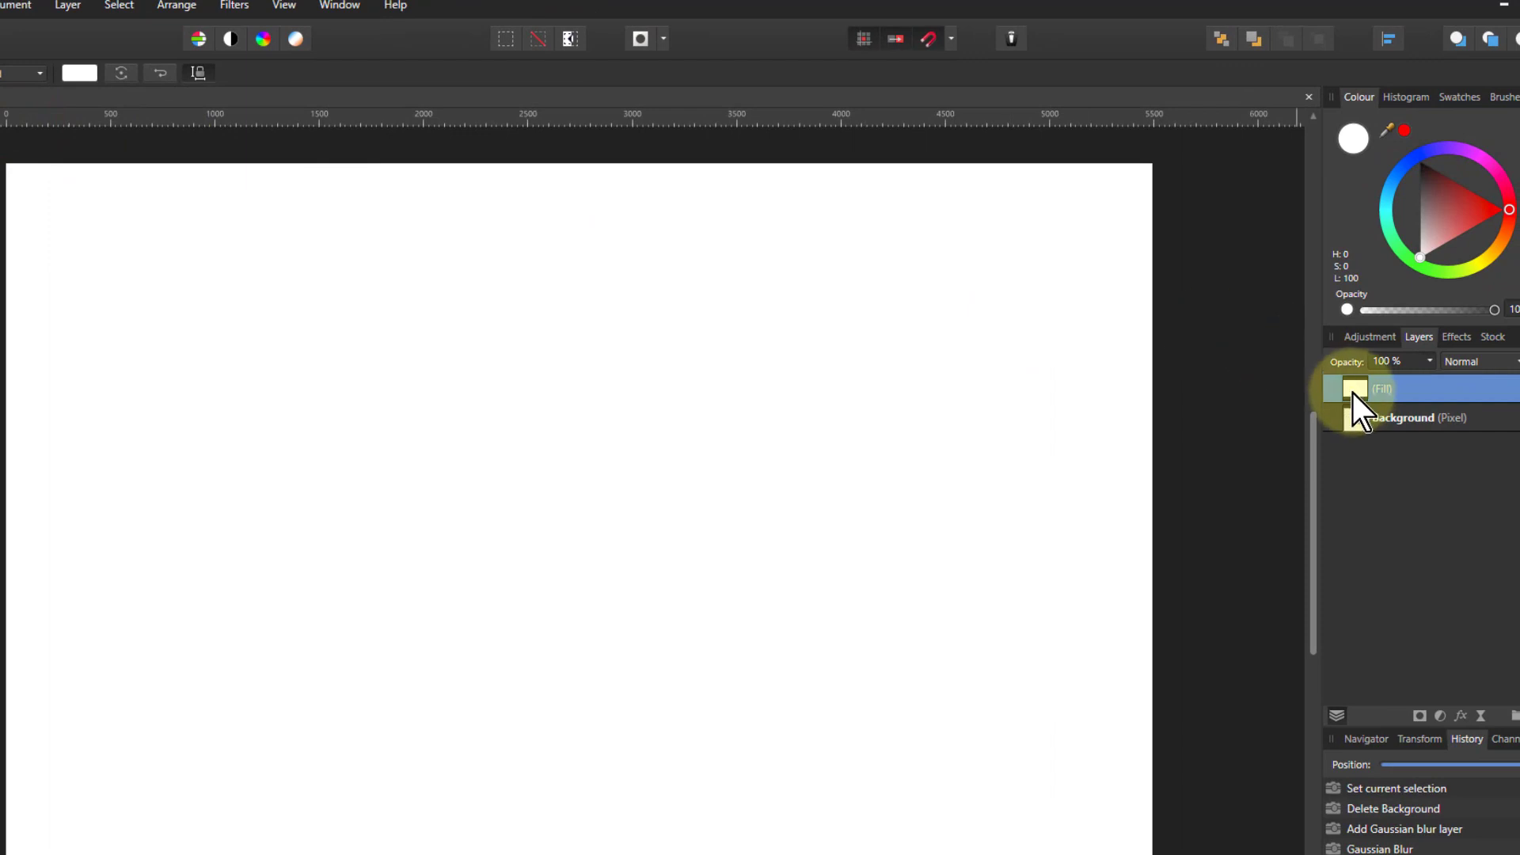
left_click(1488, 360)
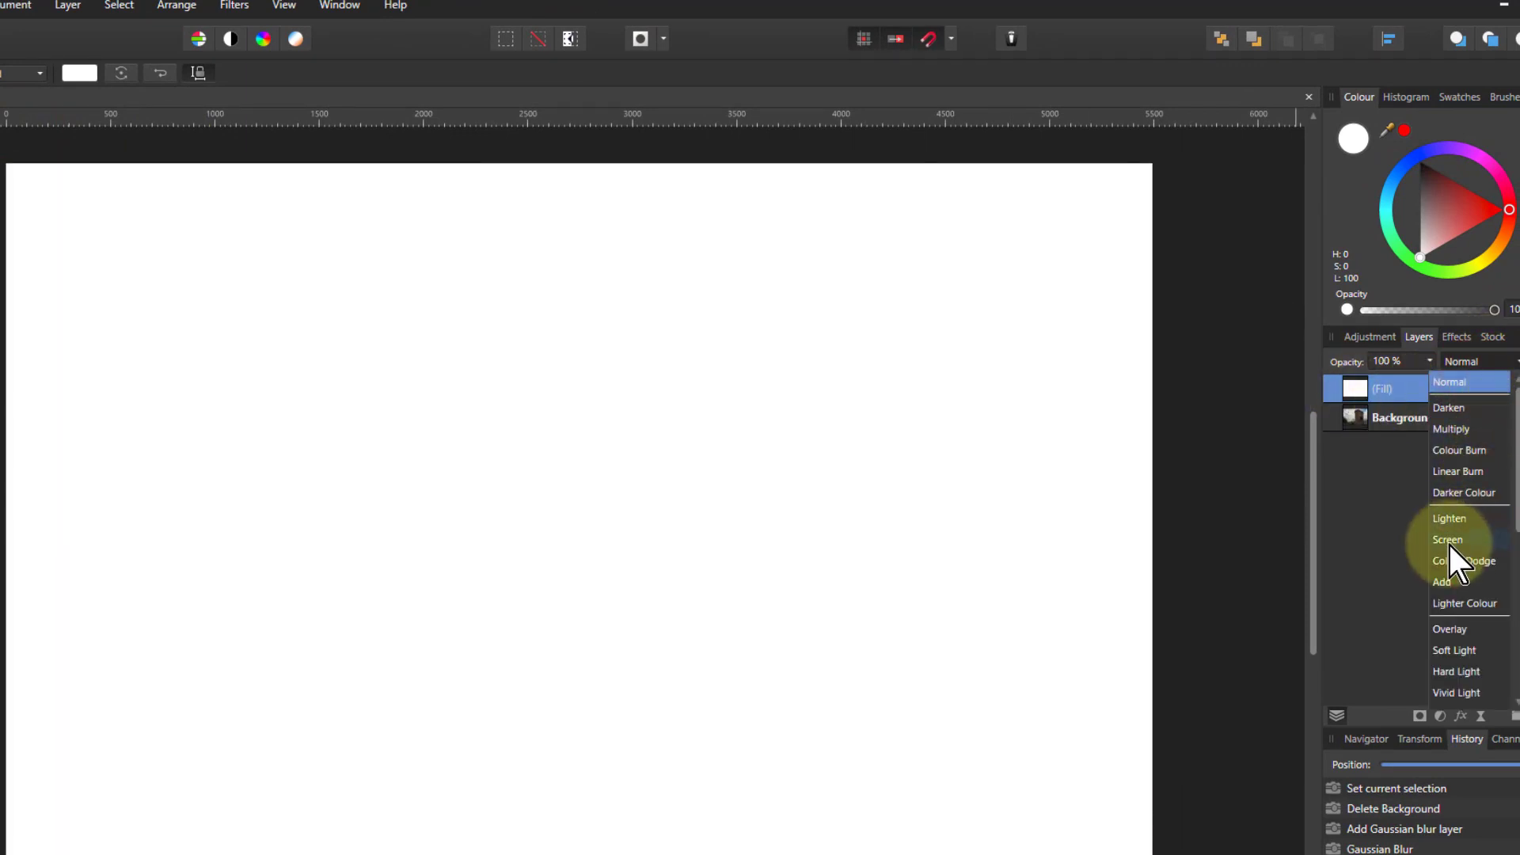
left_click(1461, 540)
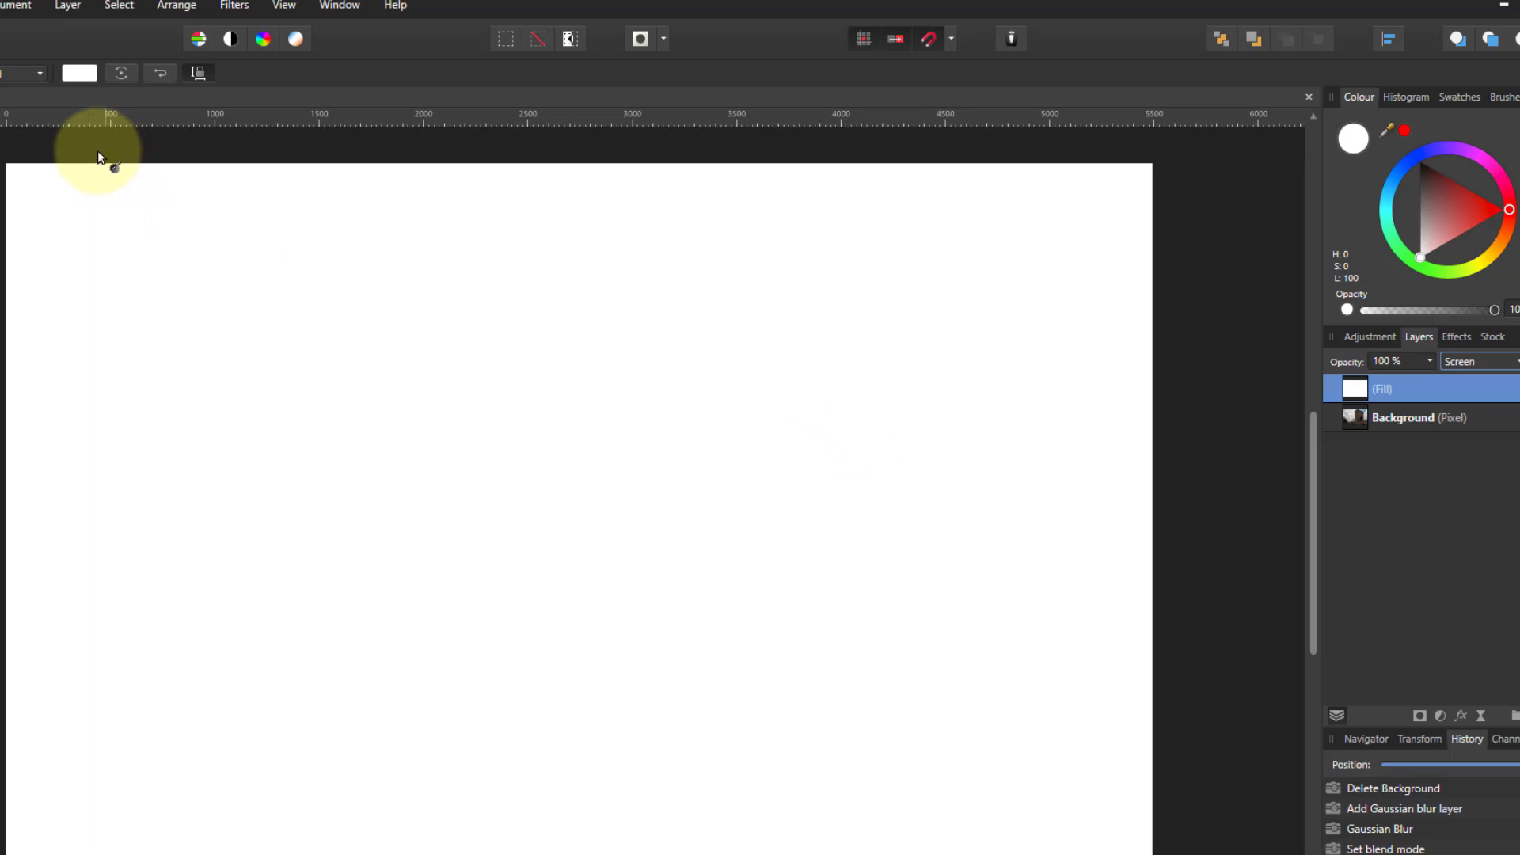
left_click(80, 75)
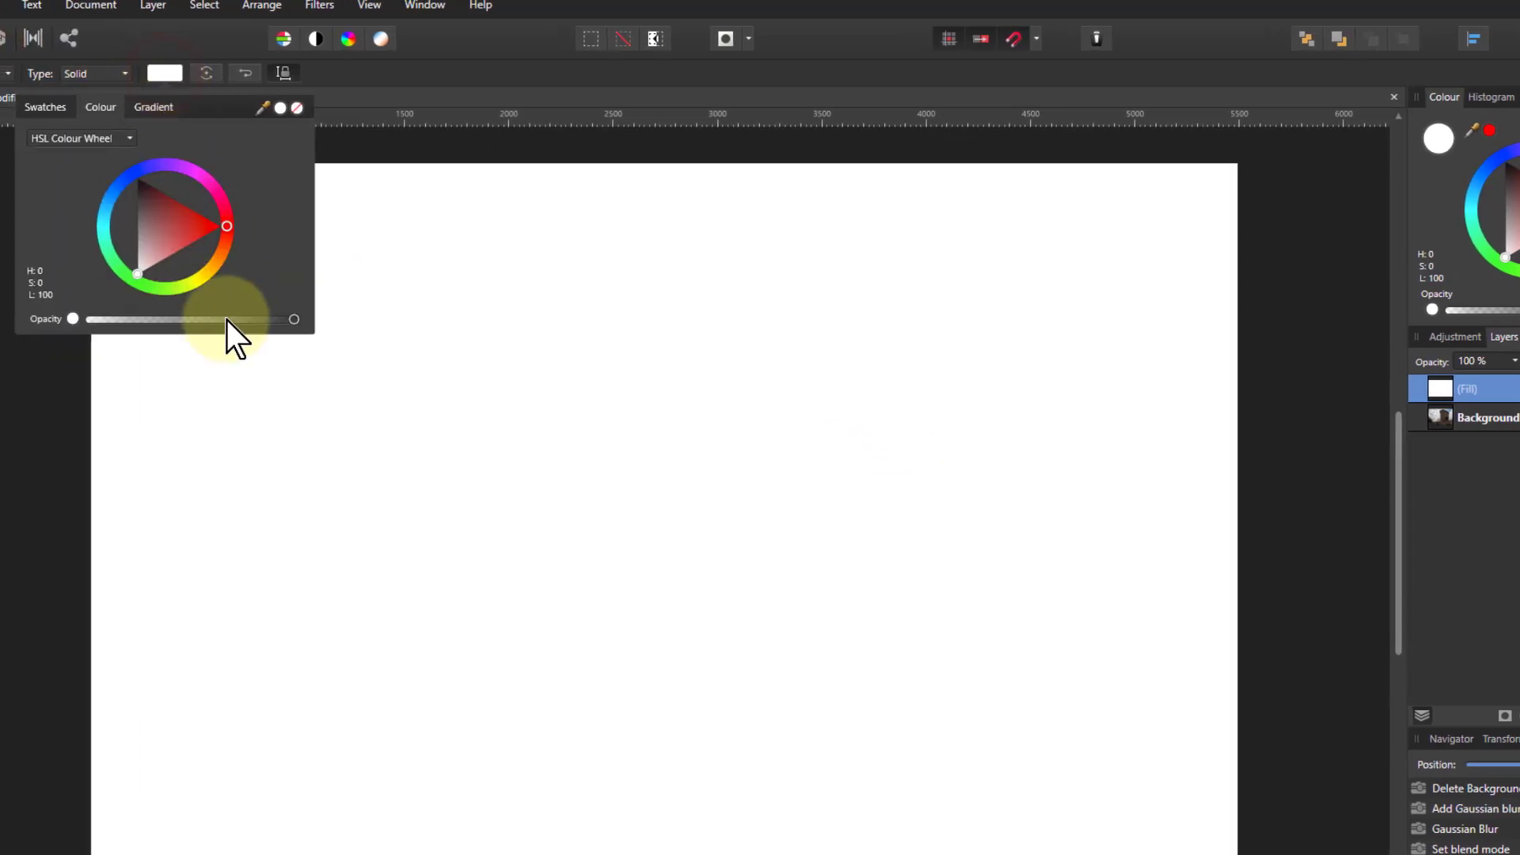
left_click(216, 272)
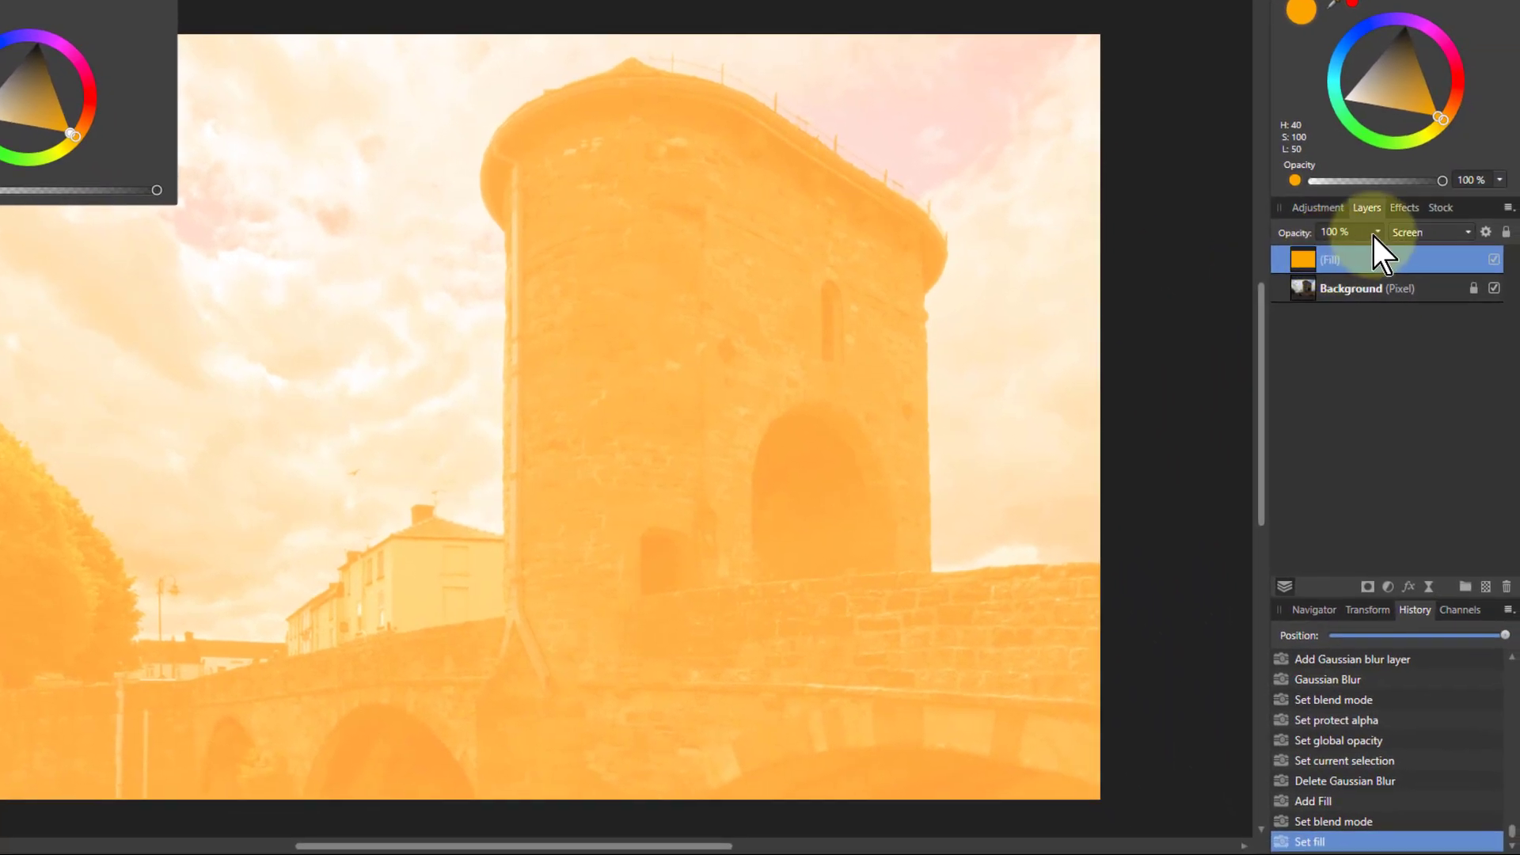
left_click(1378, 236)
left_click_drag(1381, 240, 1271, 264)
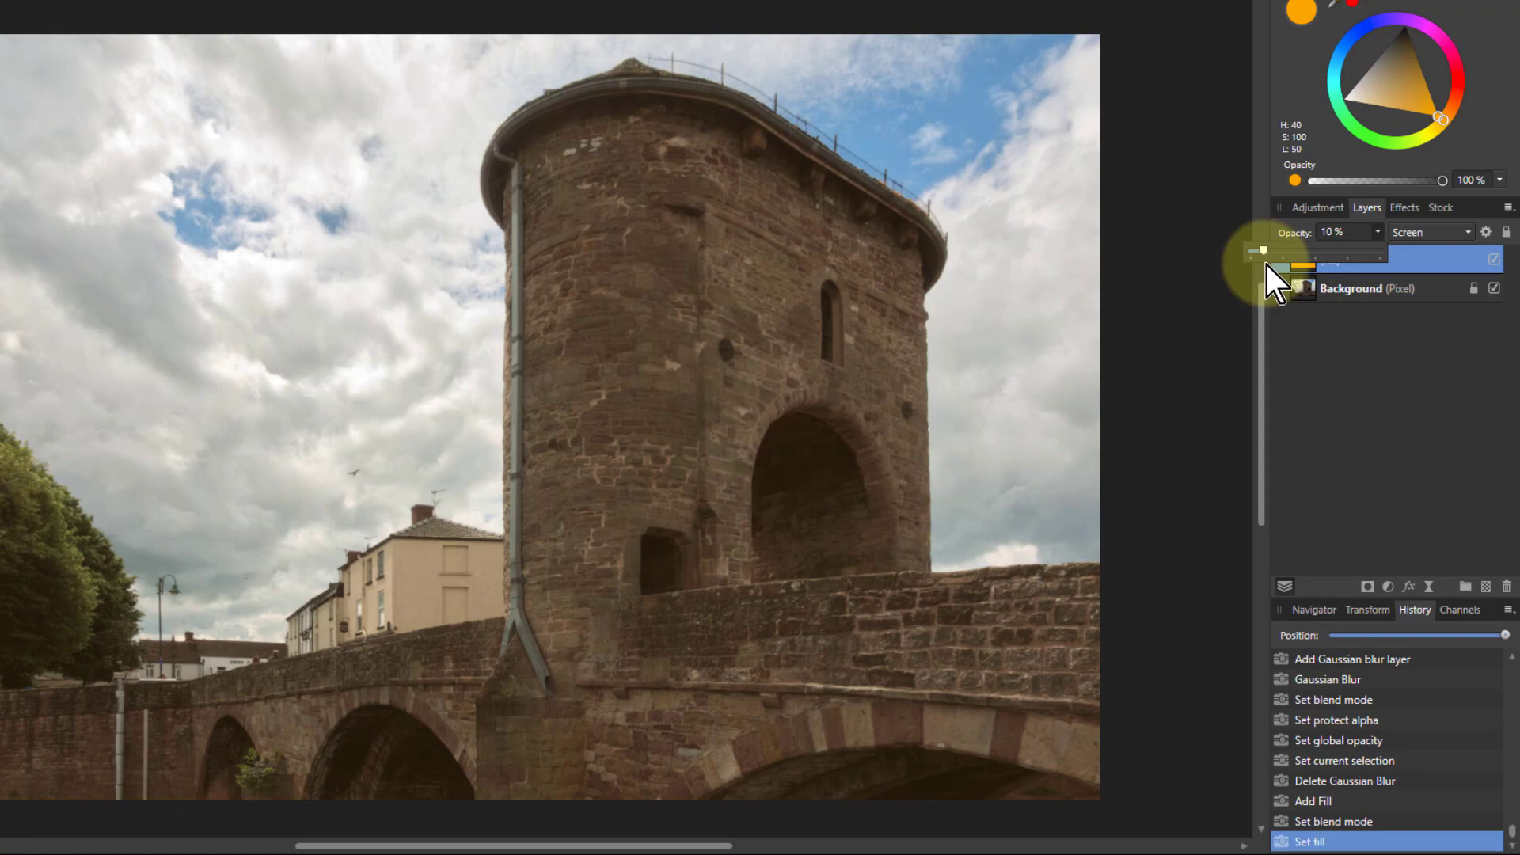
mouse_move(1271, 265)
left_mouse_down()
mouse_move(1243, 265)
mouse_move(1322, 265)
mouse_move(1265, 267)
left_mouse_up()
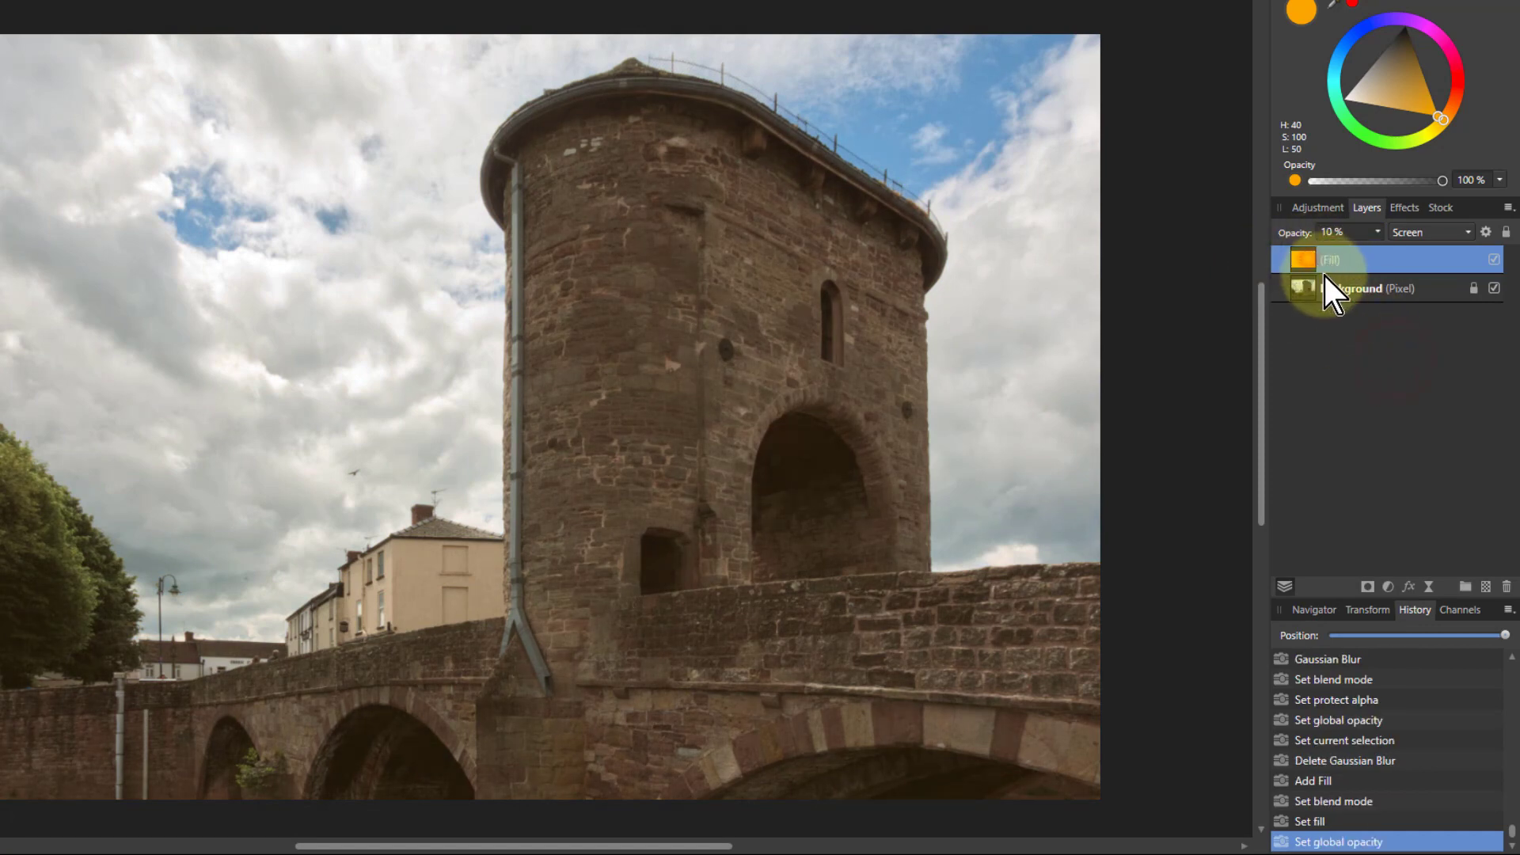
key("Delete")
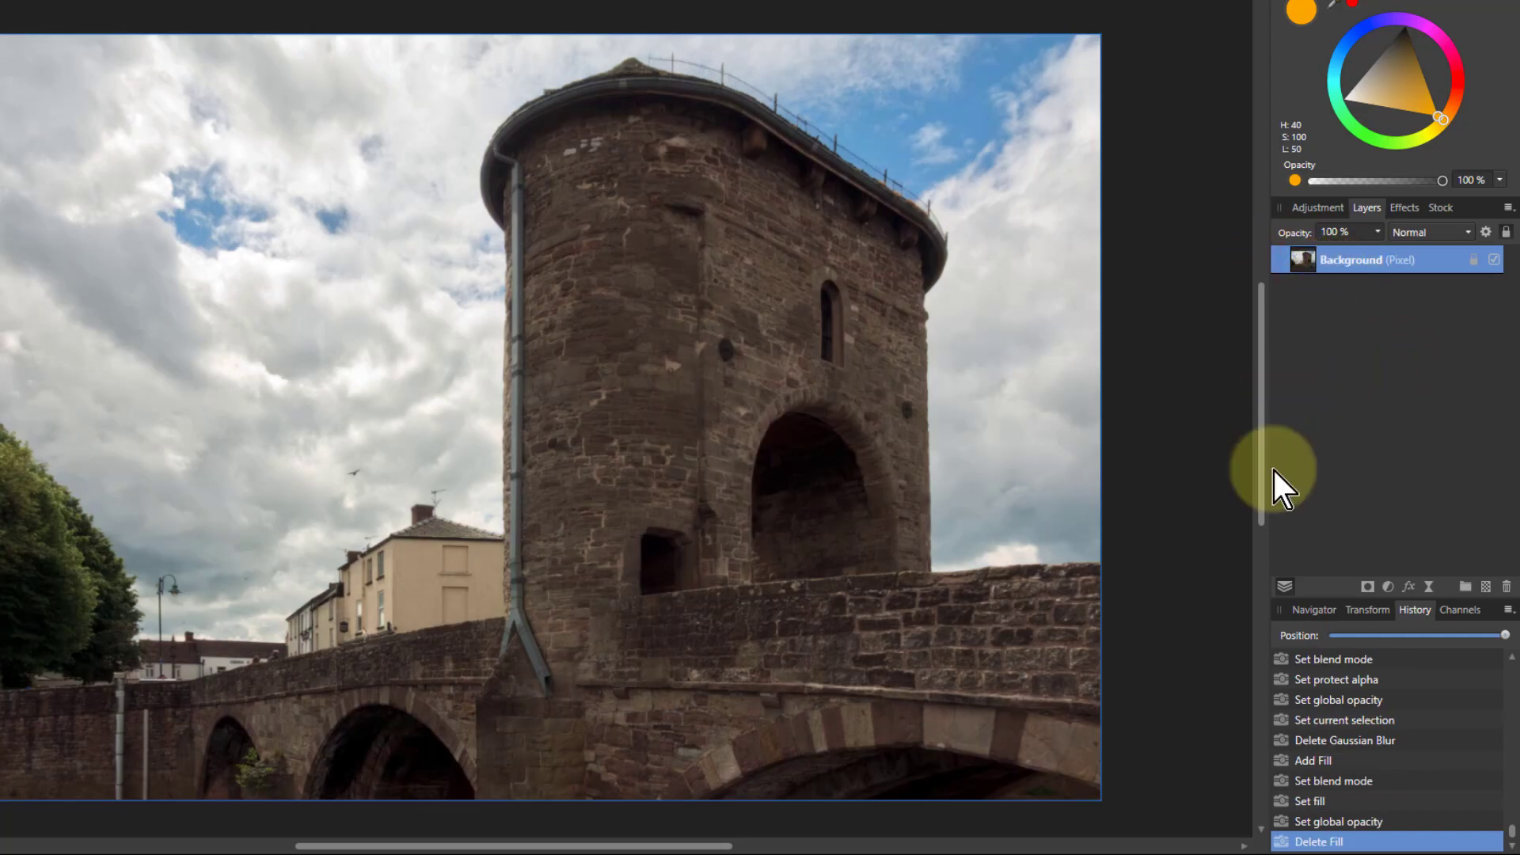
- Add a Curves adjustment with the curve lifted to brighten the photo
left_click(1389, 588)
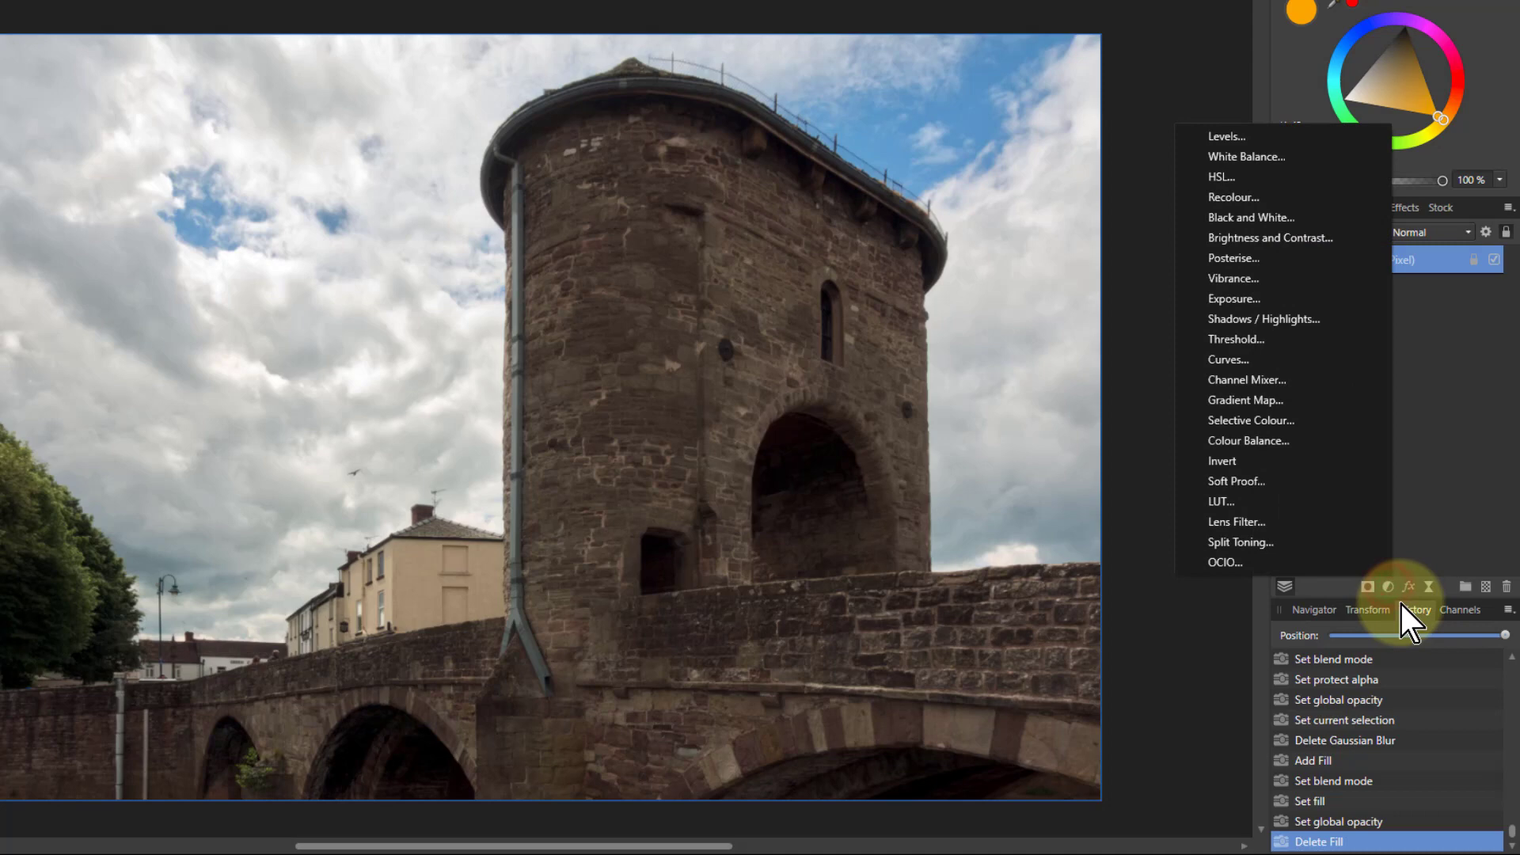
left_click(1260, 360)
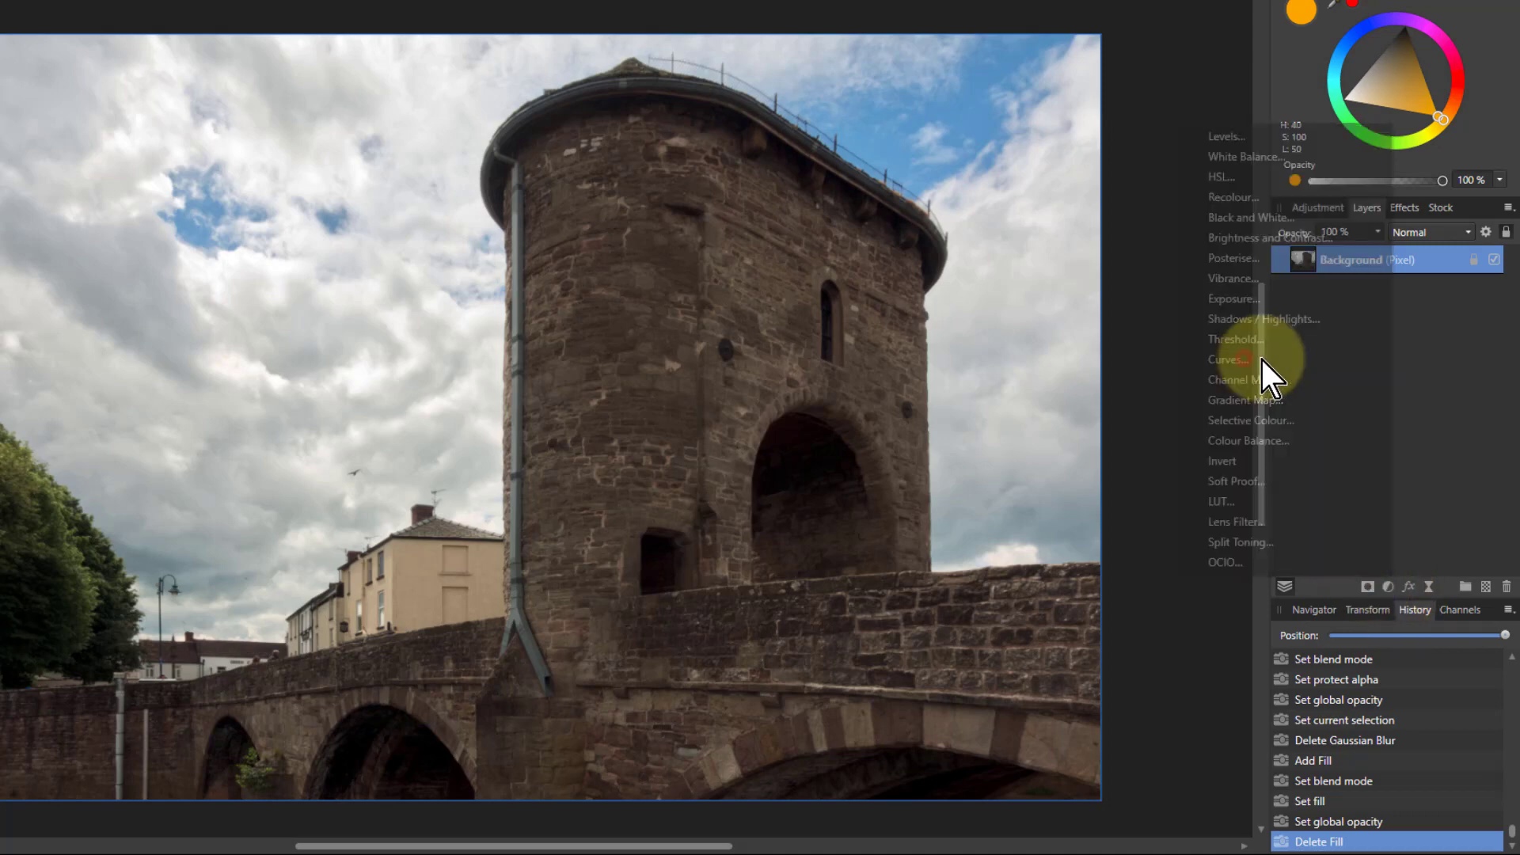
left_click_drag(1022, 553, 1020, 494)
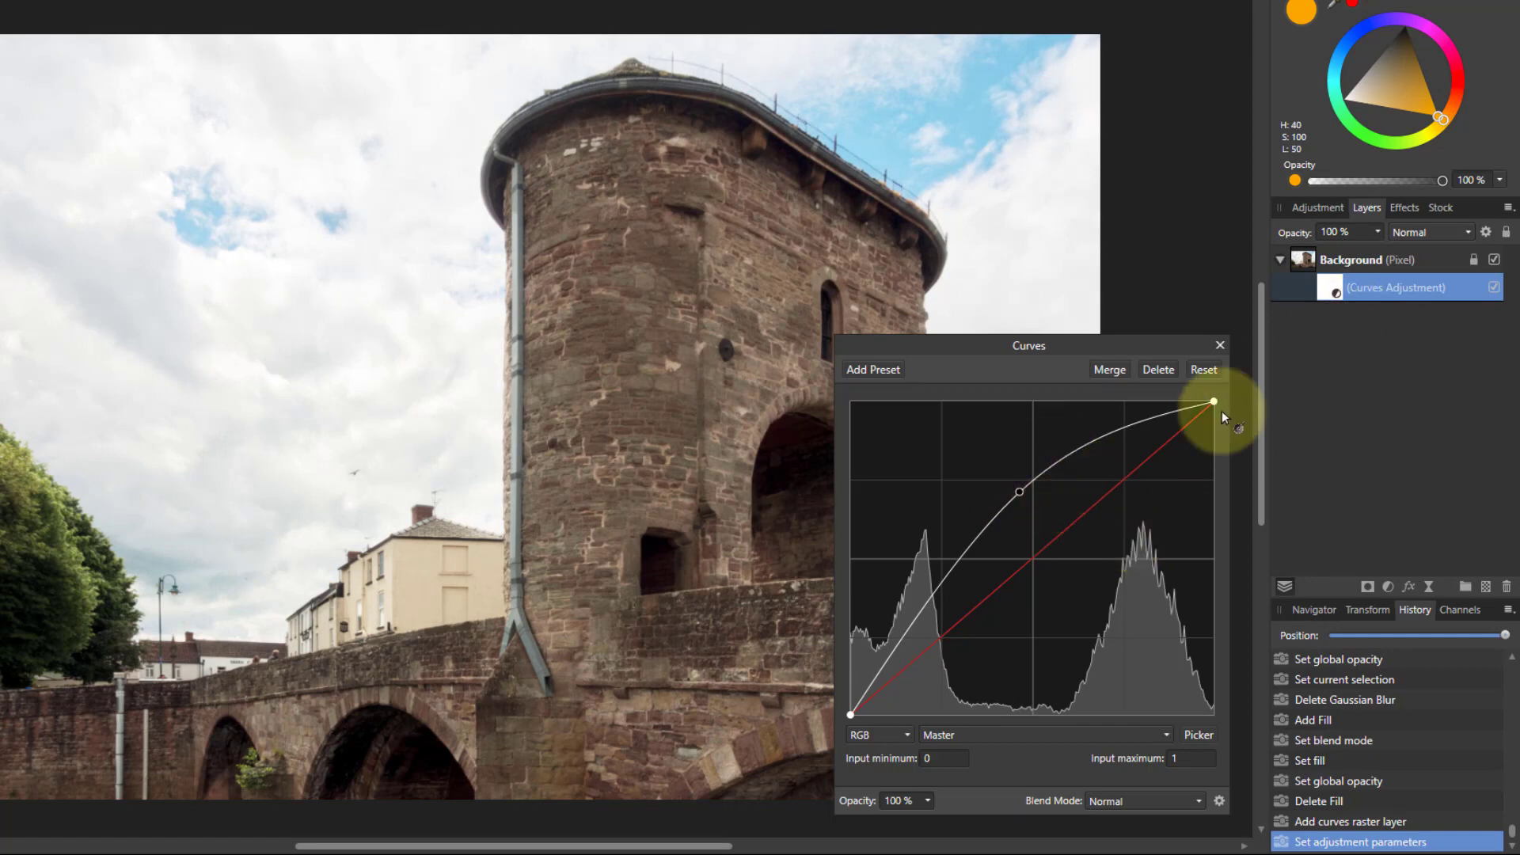
left_click(1389, 303)
left_click(1276, 746)
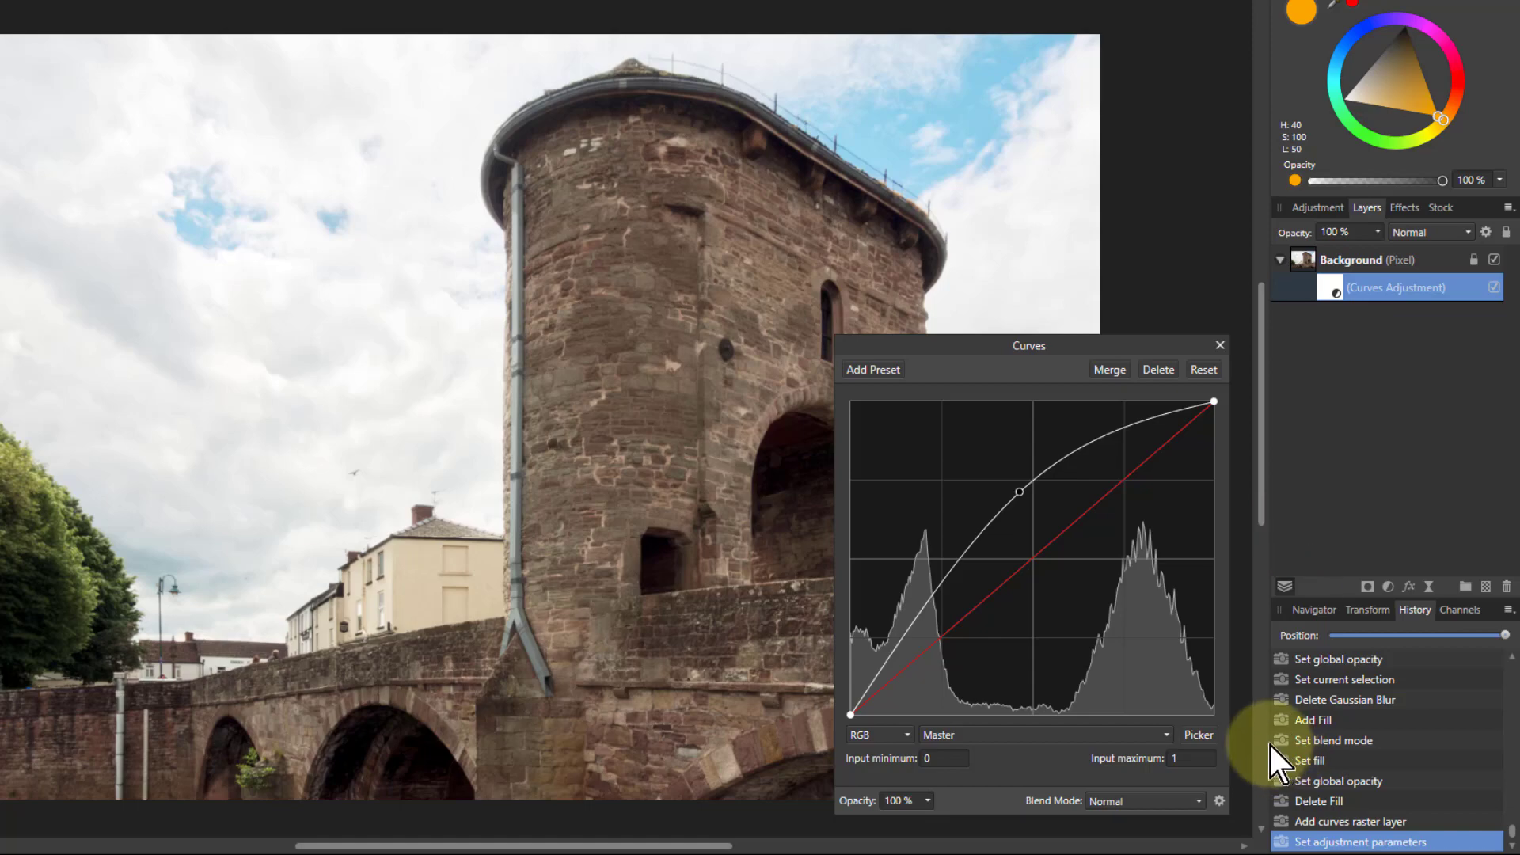
- Set the Curves layer to Screen blend, rename it 'Dodge', and duplicate it
left_click(1148, 803)
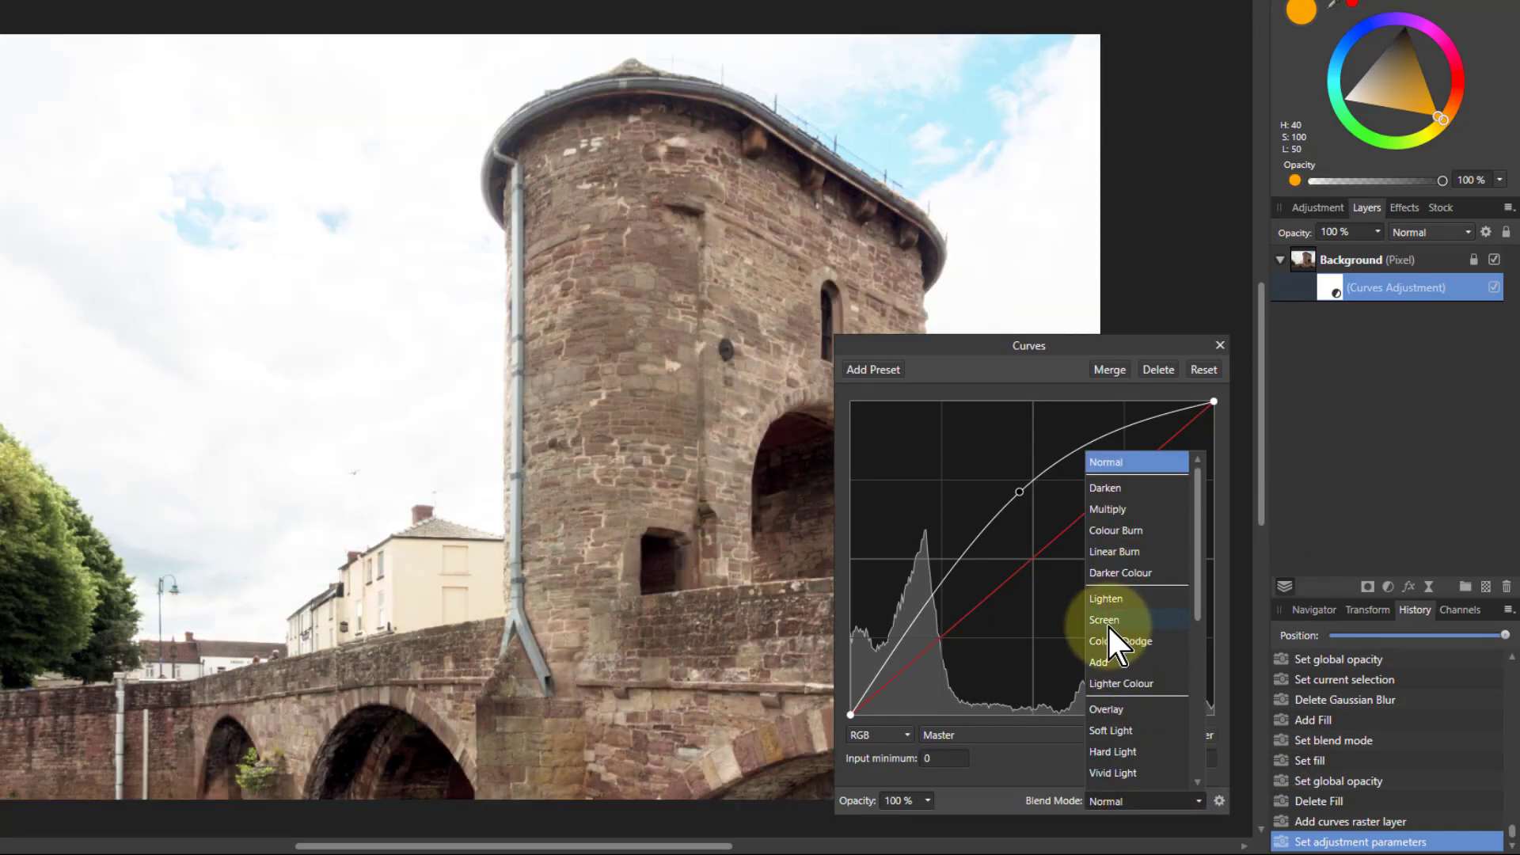
left_click(1108, 621)
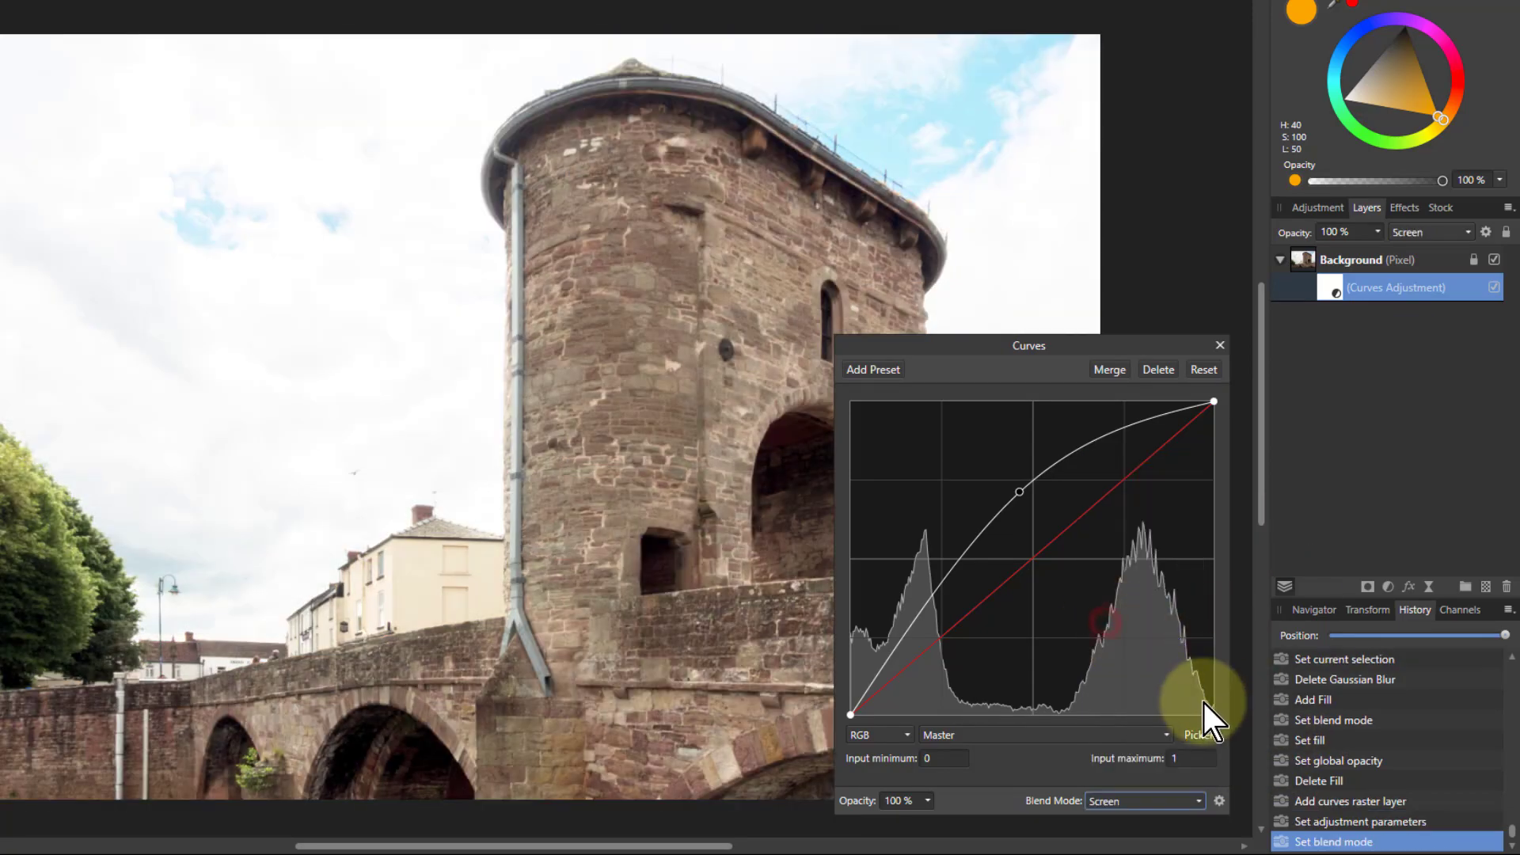
double_click(1357, 289)
type("D")
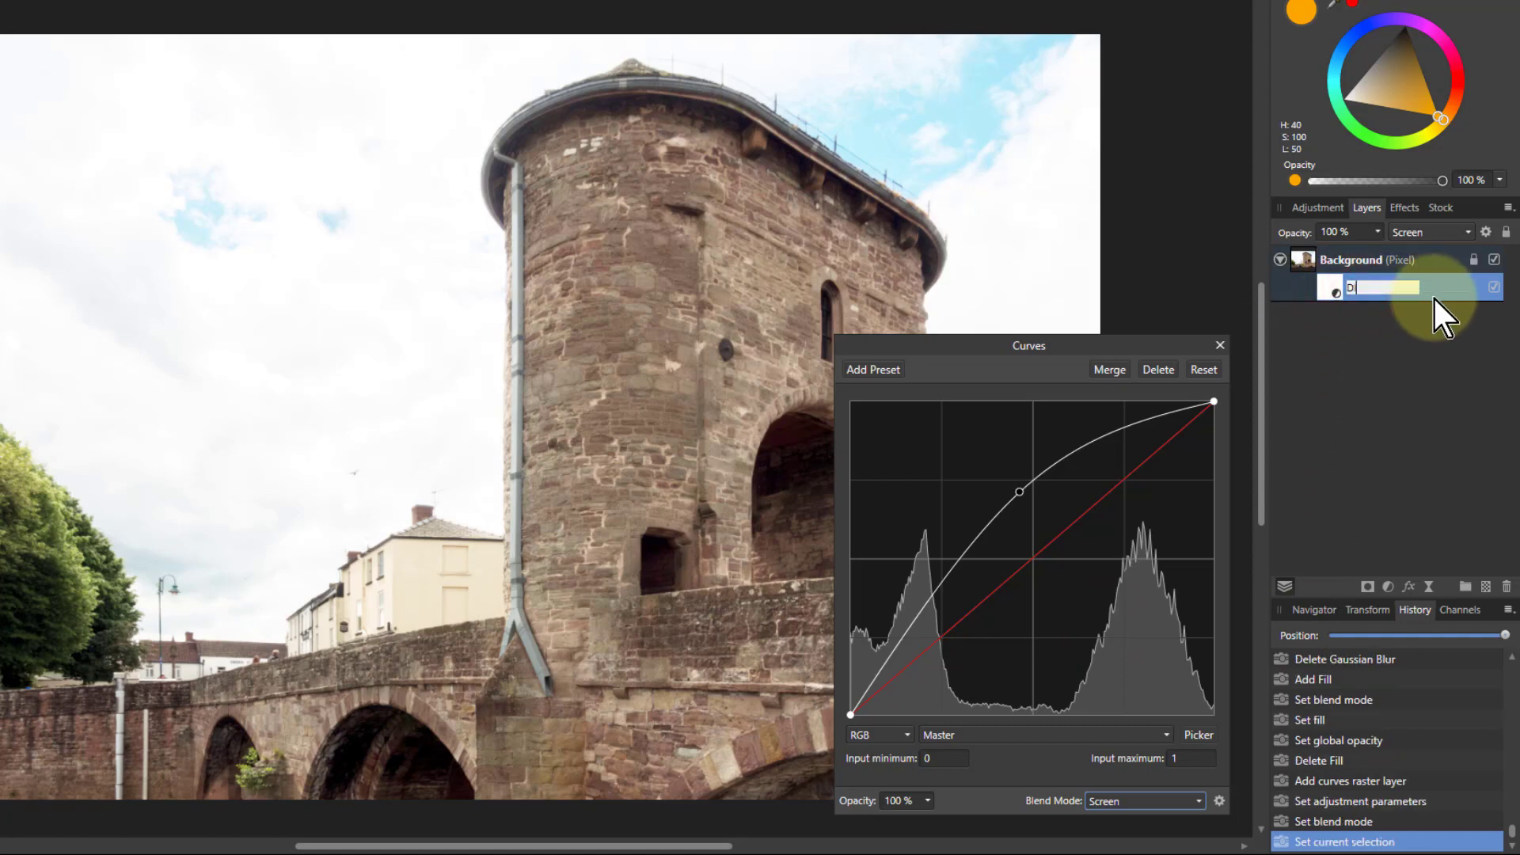
type("odge")
key("Return")
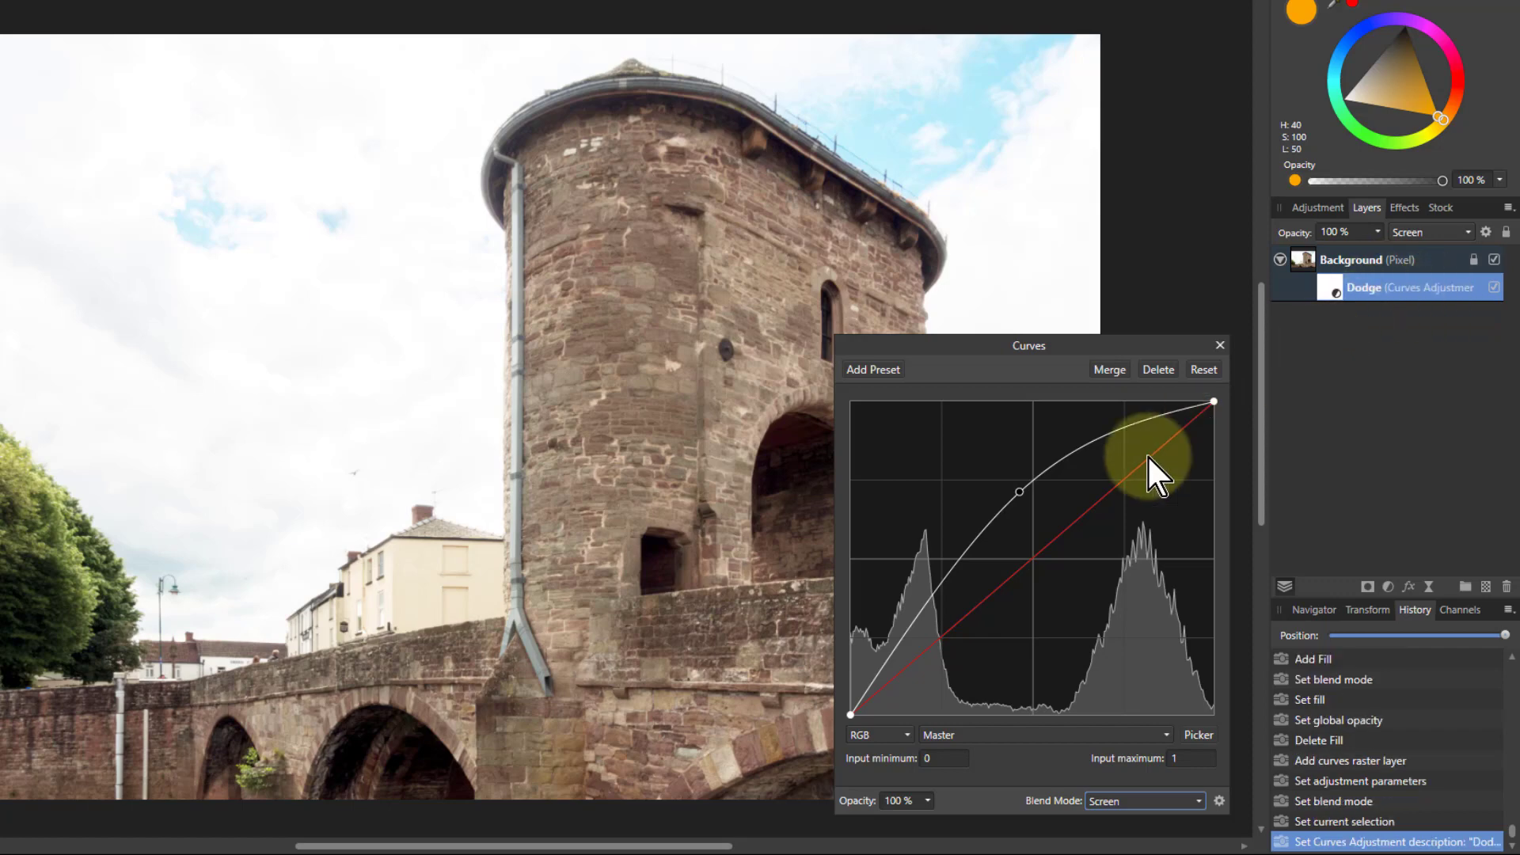
left_click(1333, 291)
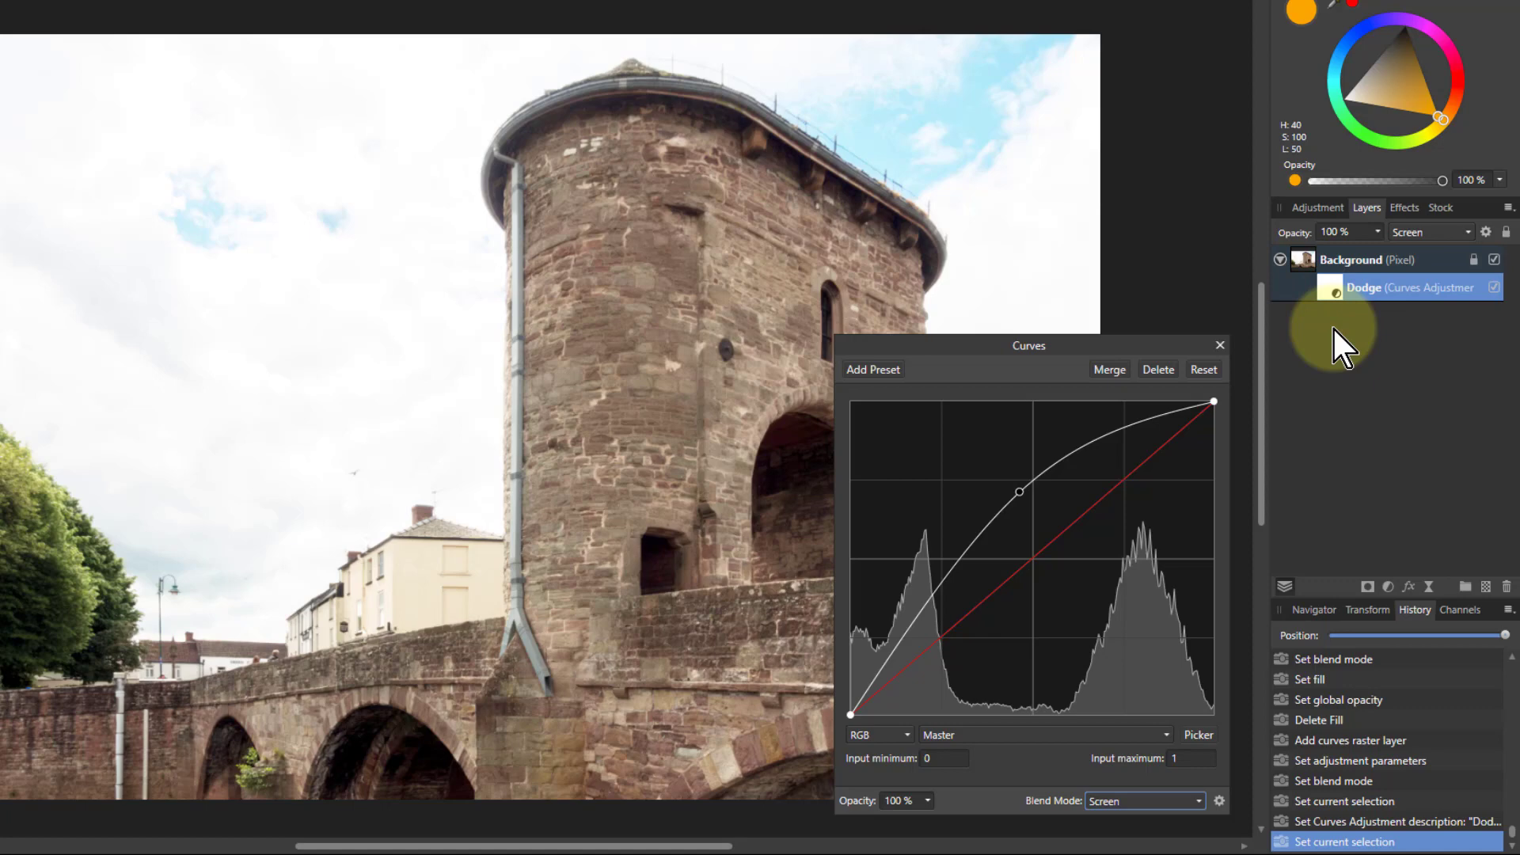
key("ctrl+j")
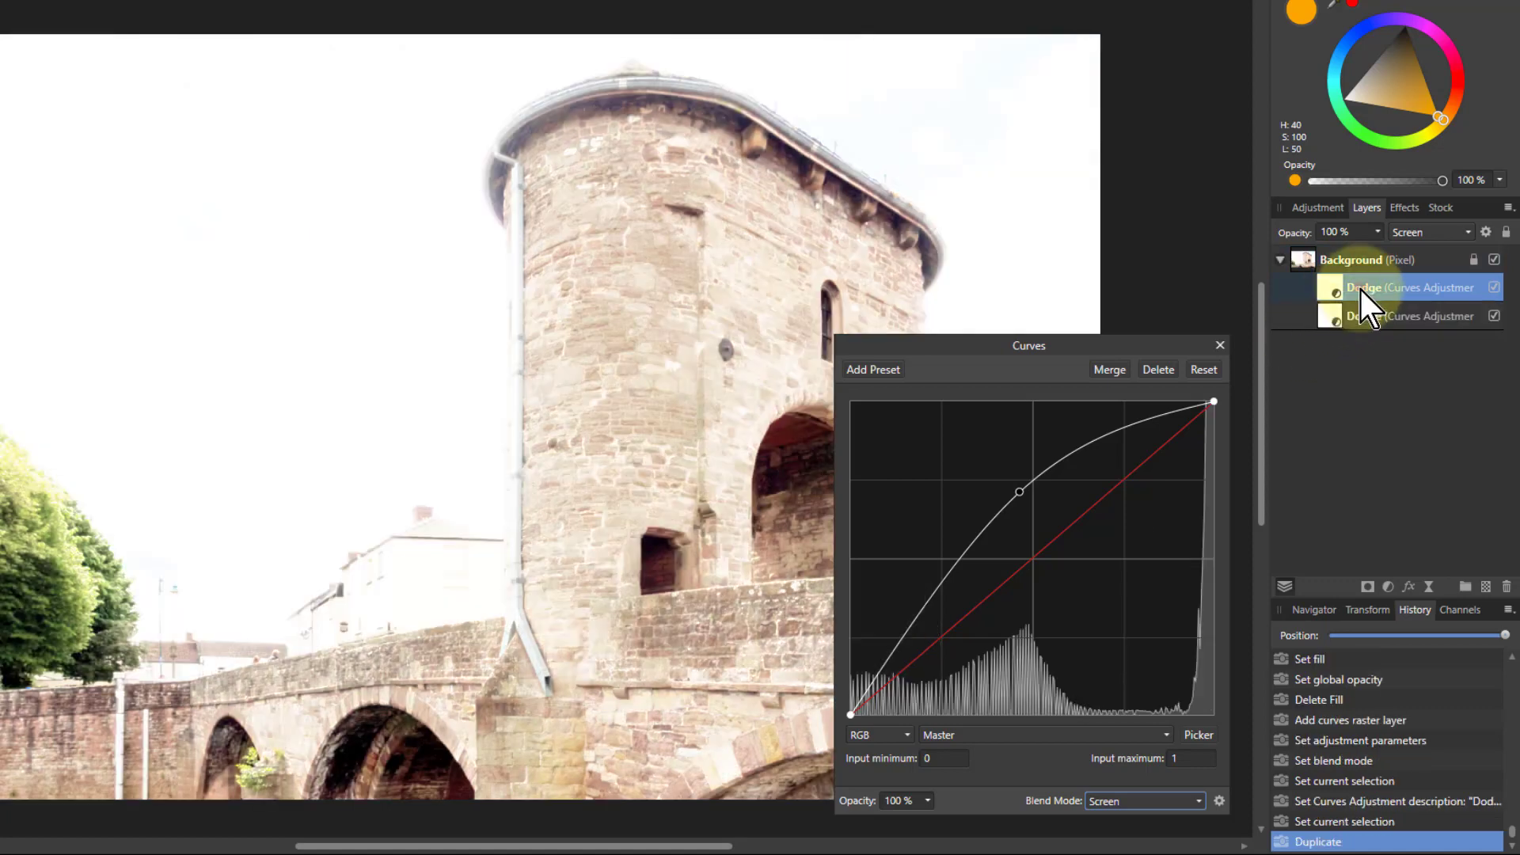
- Rename the copy 'Burn', pull its curve down, and set its blend mode to Multiply
double_click(1361, 291)
type("Burn")
key("Return")
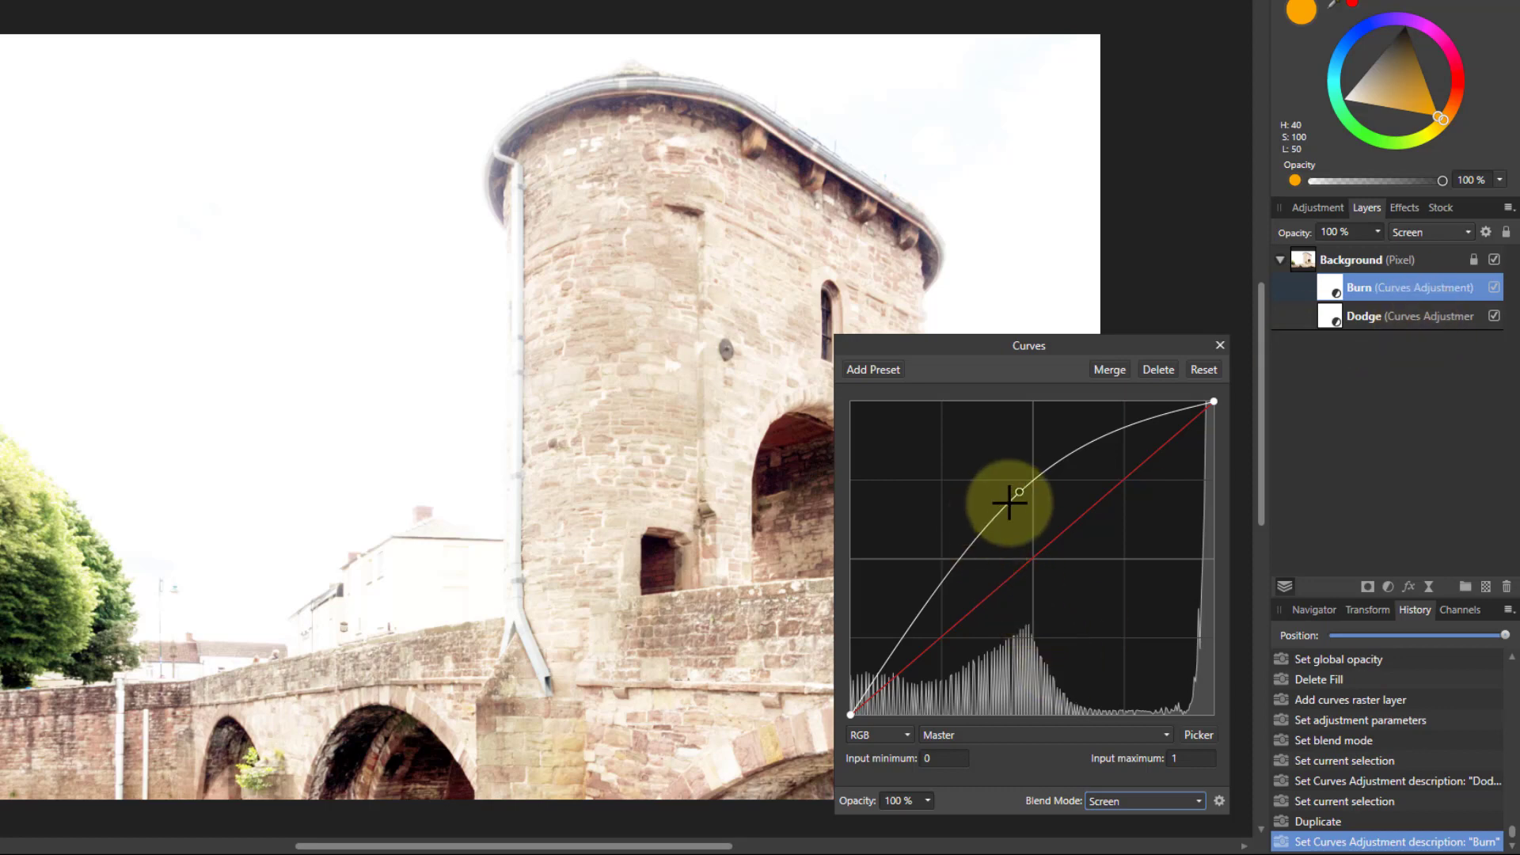
left_click_drag(1019, 492, 1020, 649)
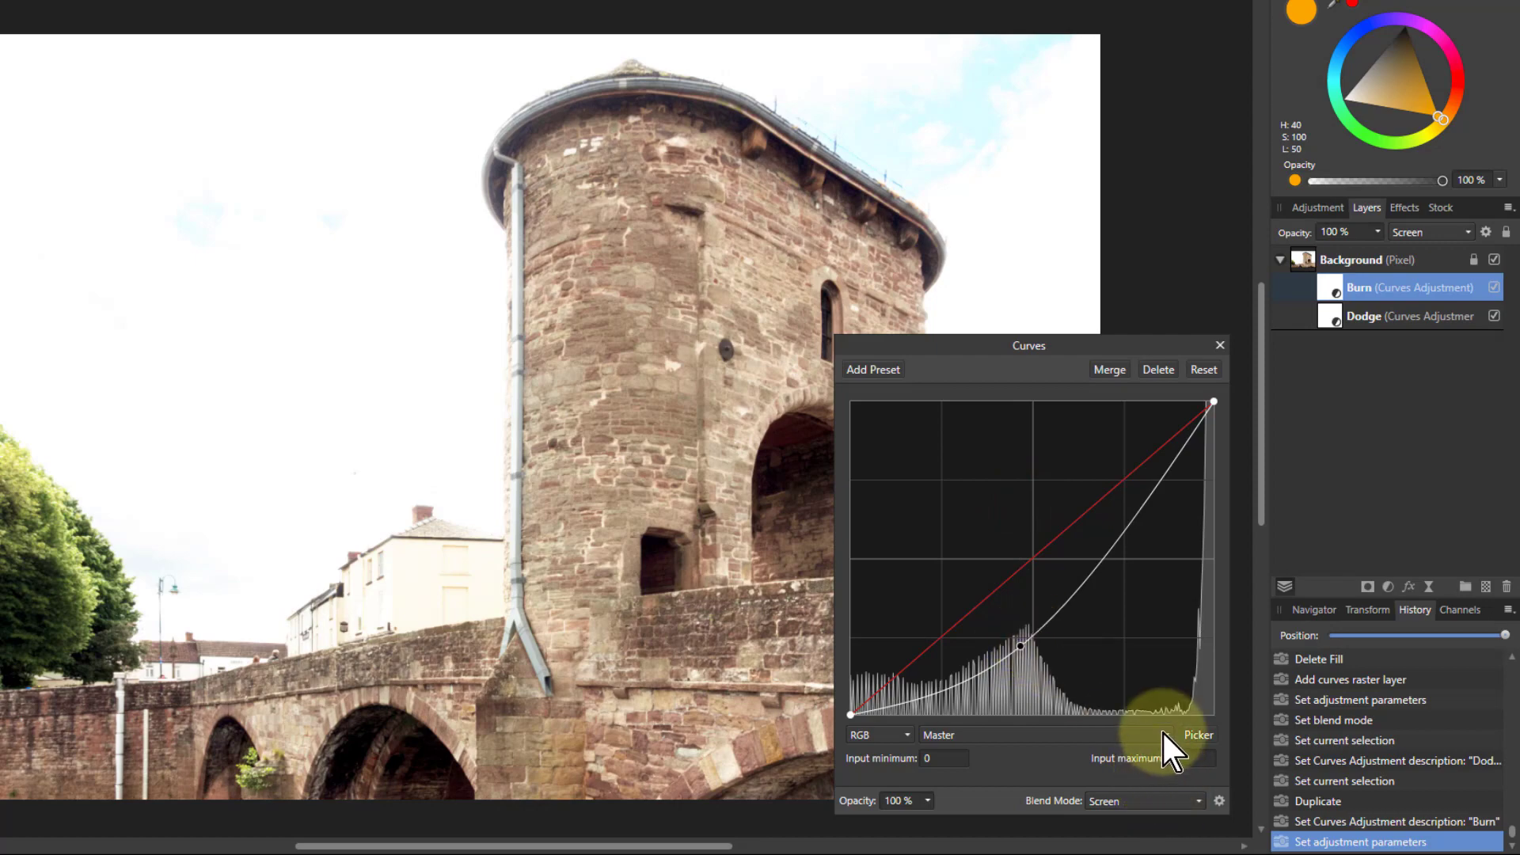
left_click(1126, 798)
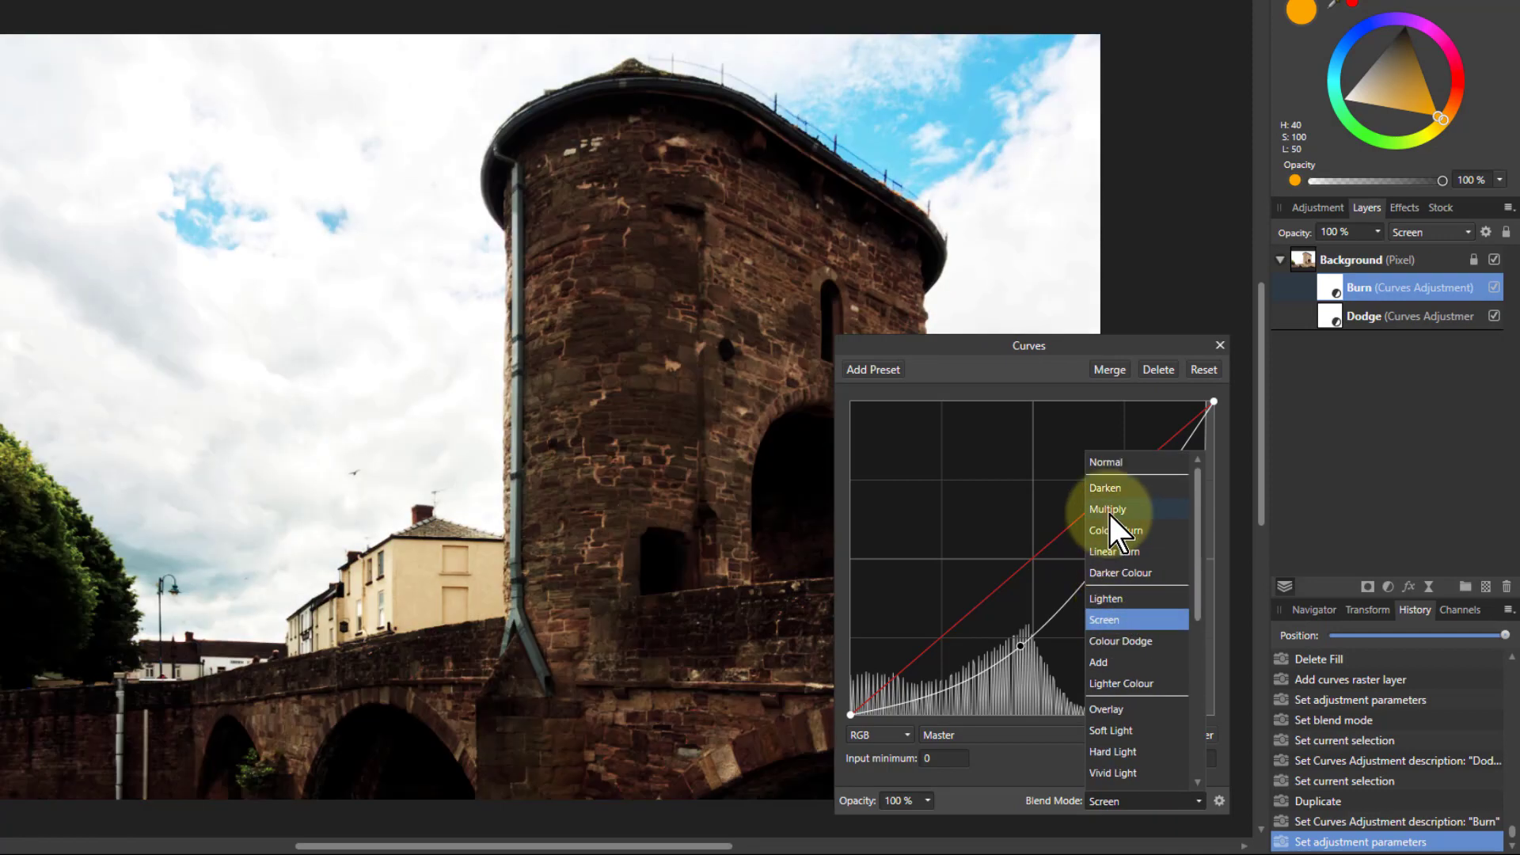
left_click(1109, 515)
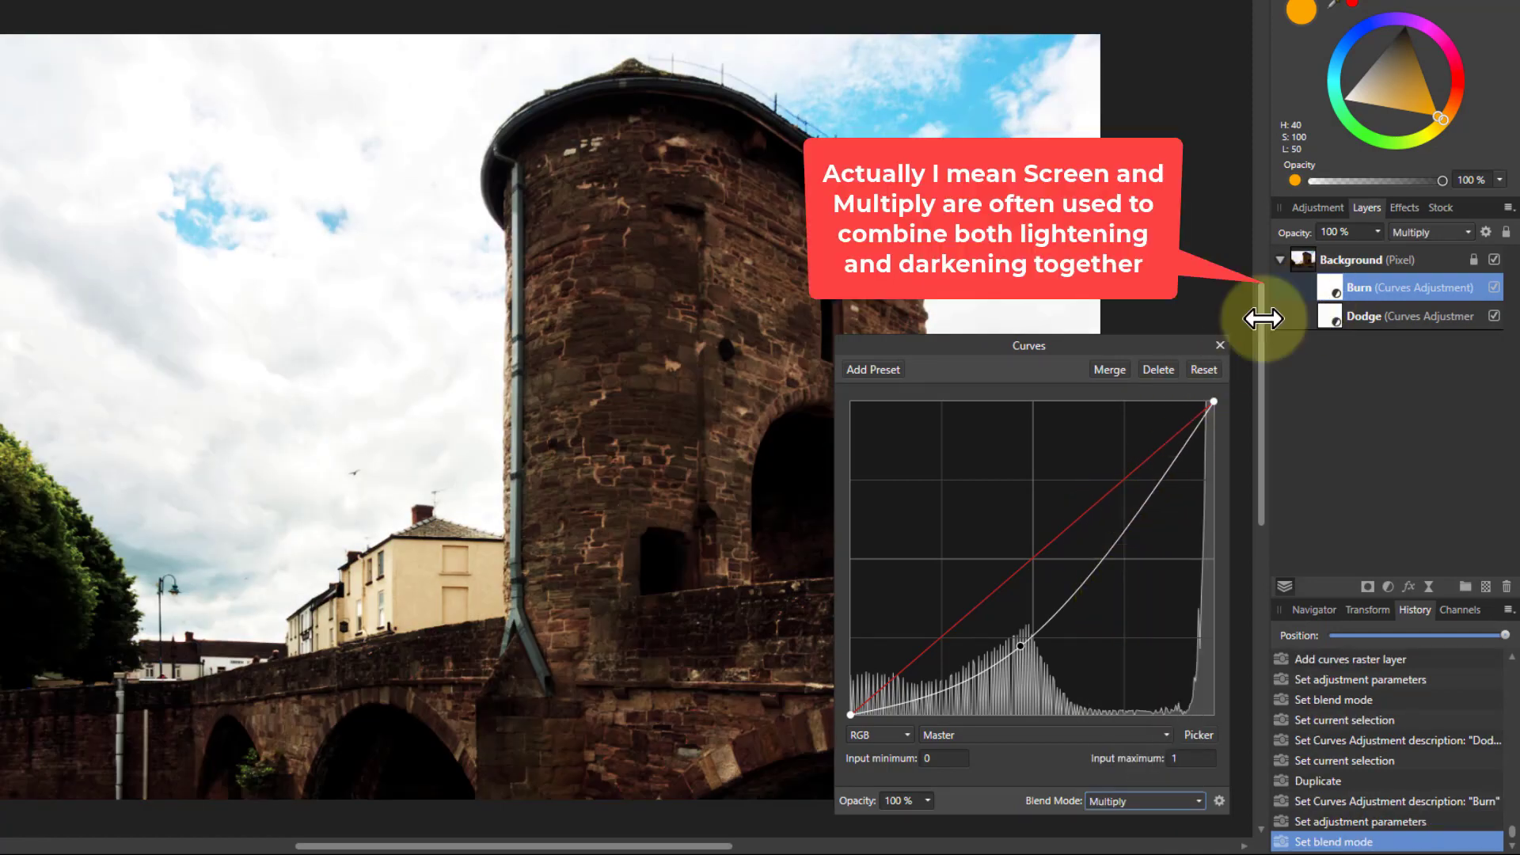
left_click(1220, 347)
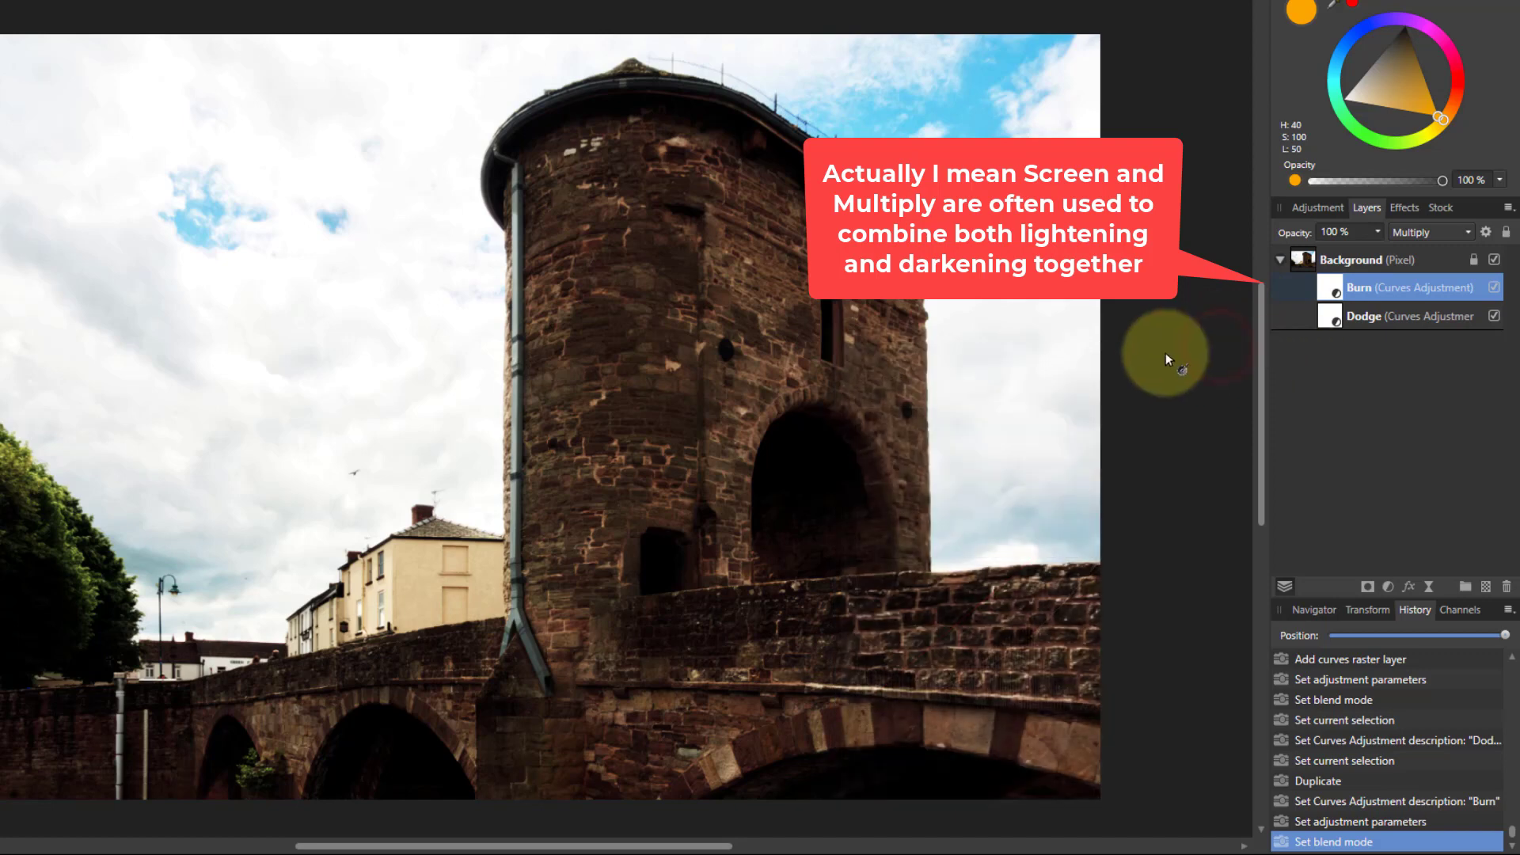
left_click(1331, 287)
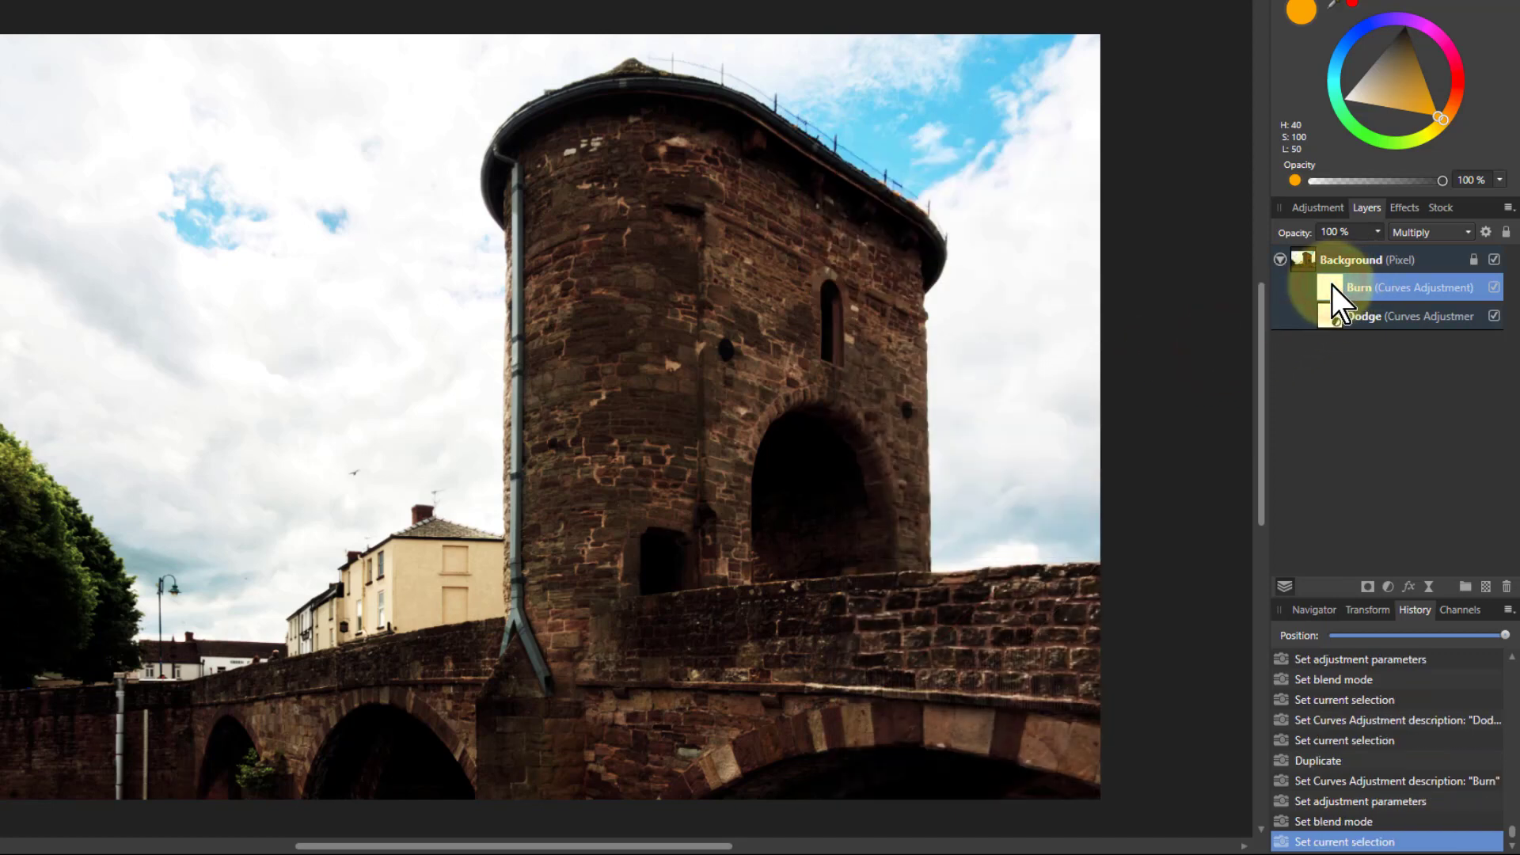
- Invert the Burn and Dodge layers with Ctrl+I to hide their effects
key("ctrl+i")
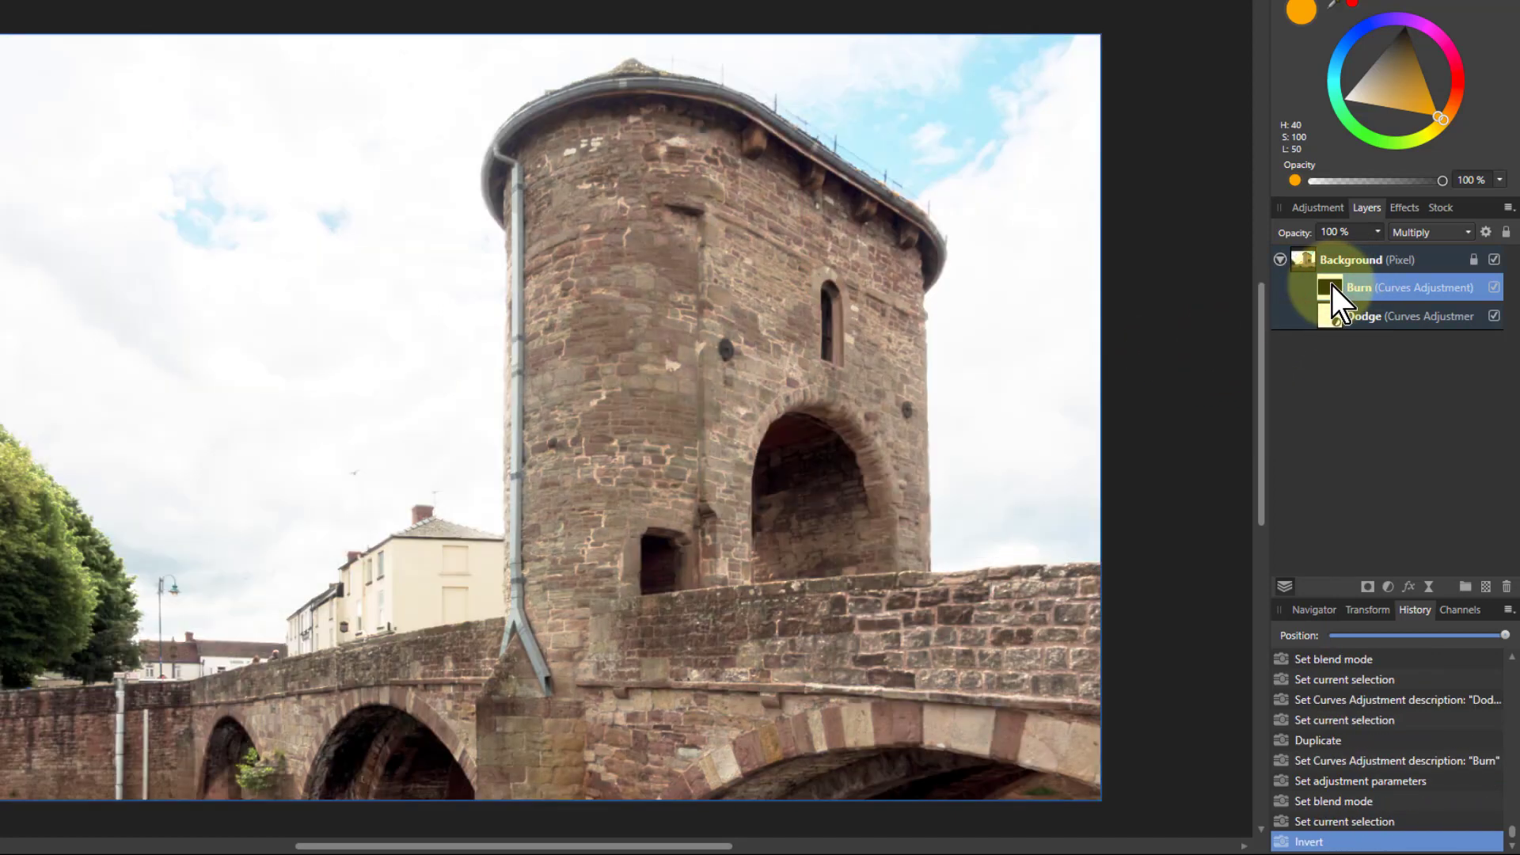
left_click(1337, 320)
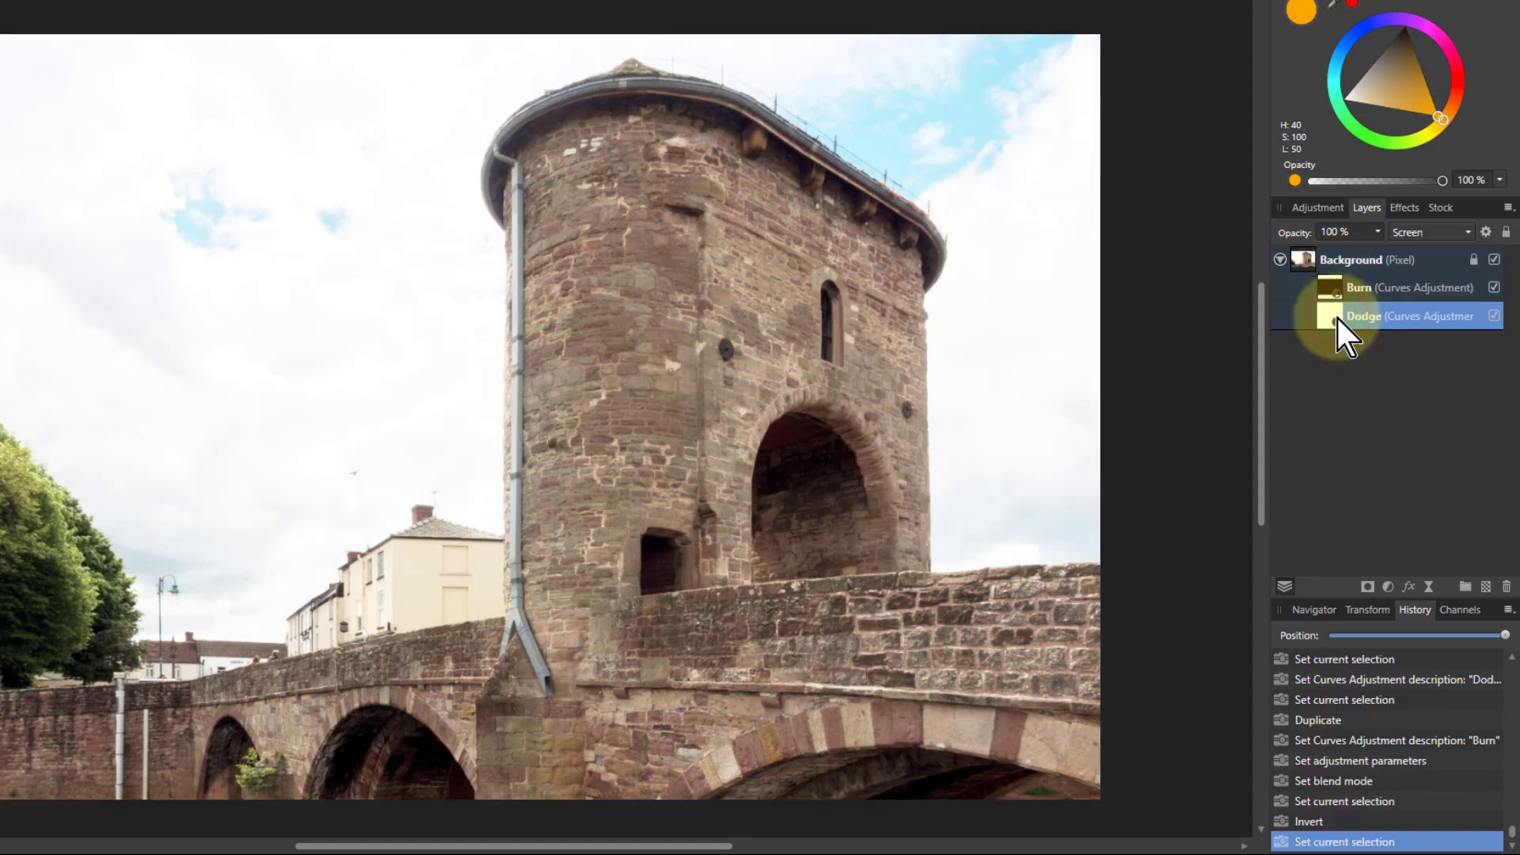
key("ctrl+i")
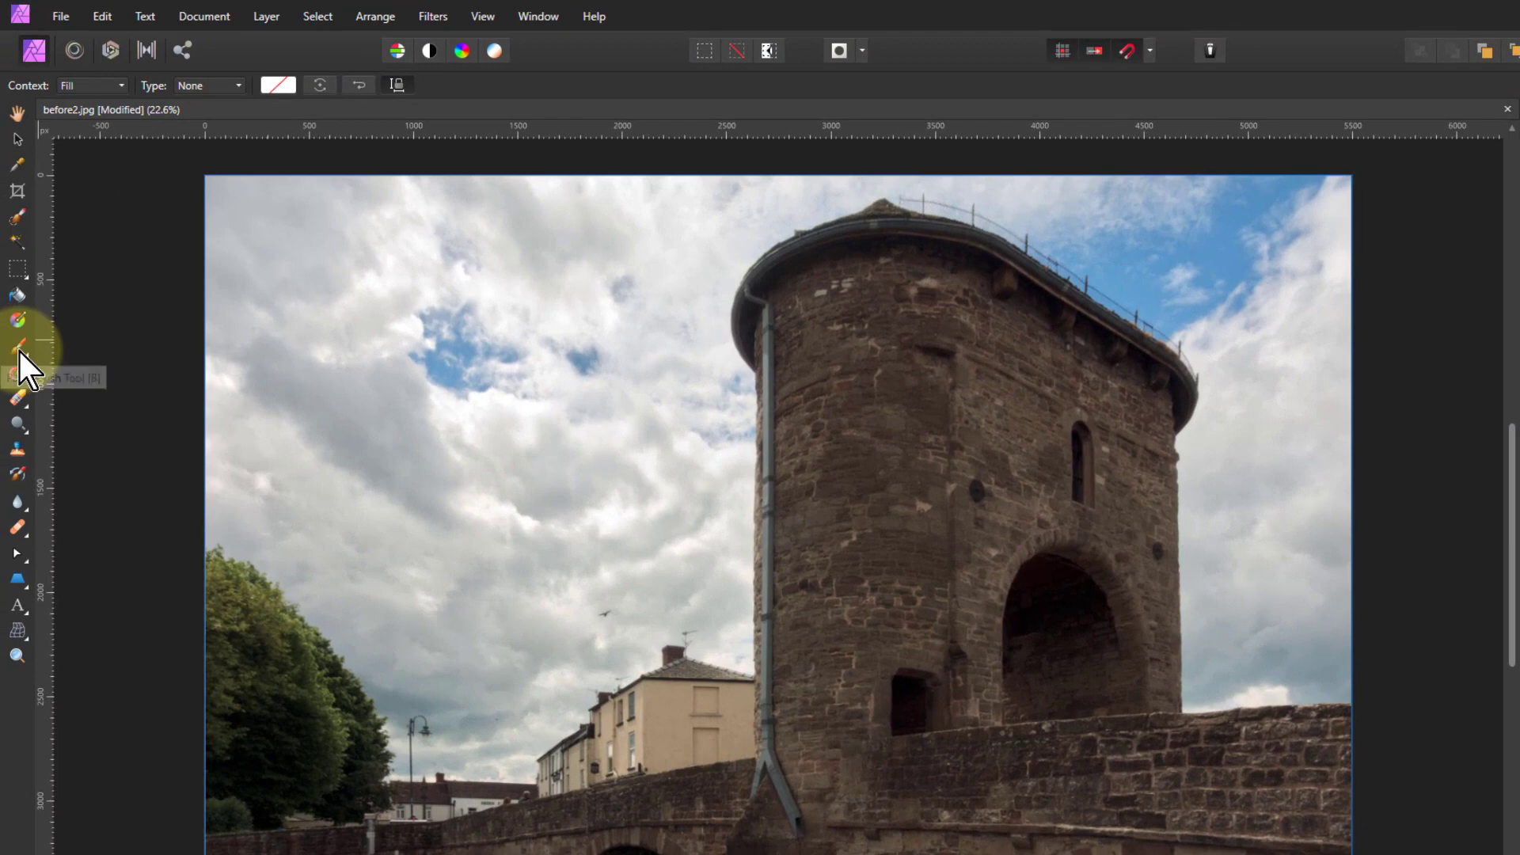
- Set up the Paint Brush with white colour at 60% opacity
left_click(19, 353)
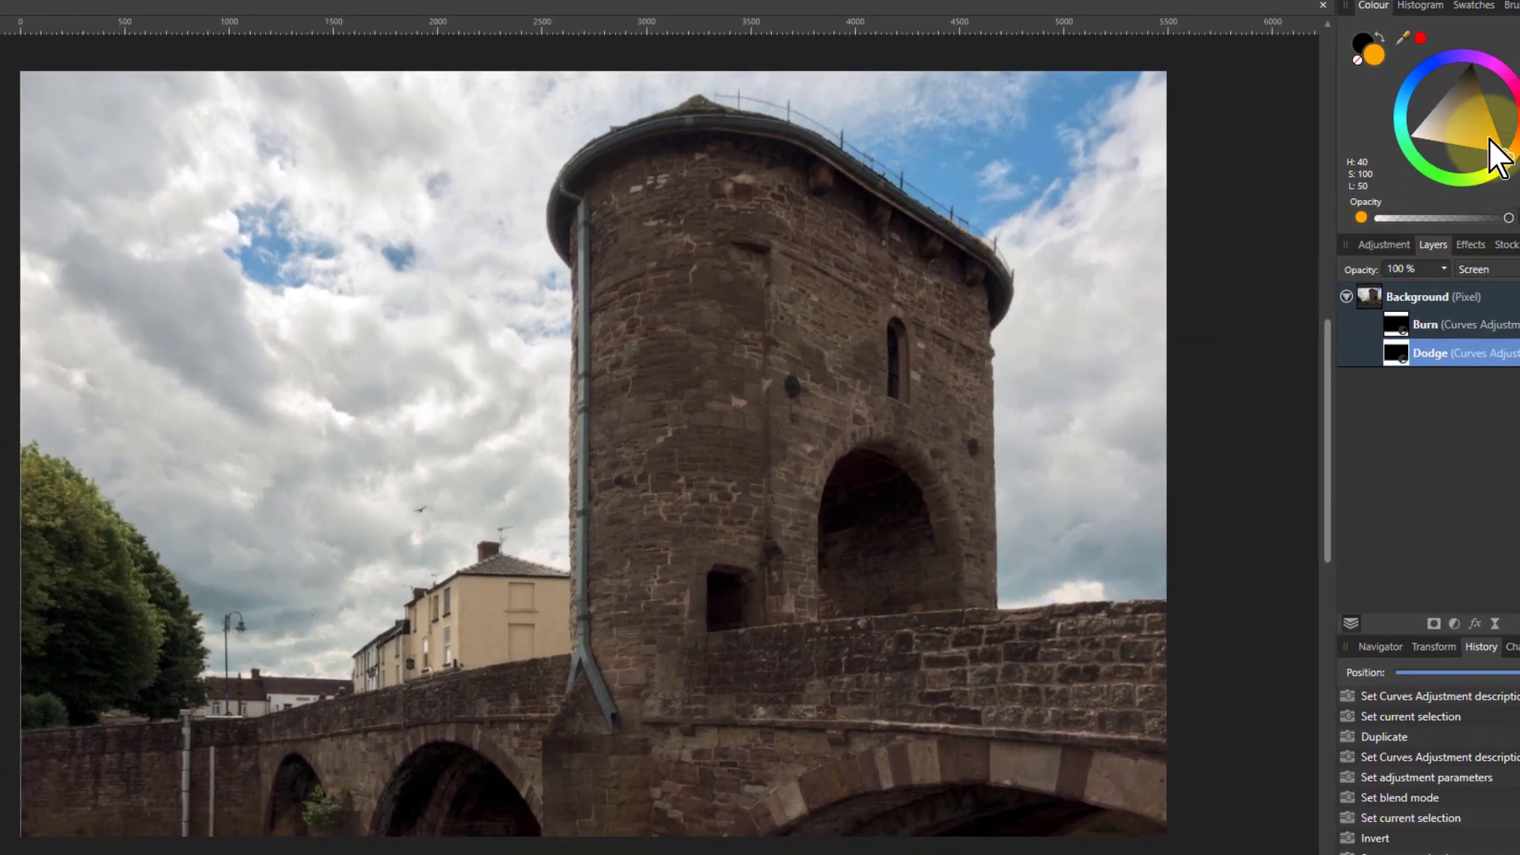
left_click_drag(1465, 126, 1410, 156)
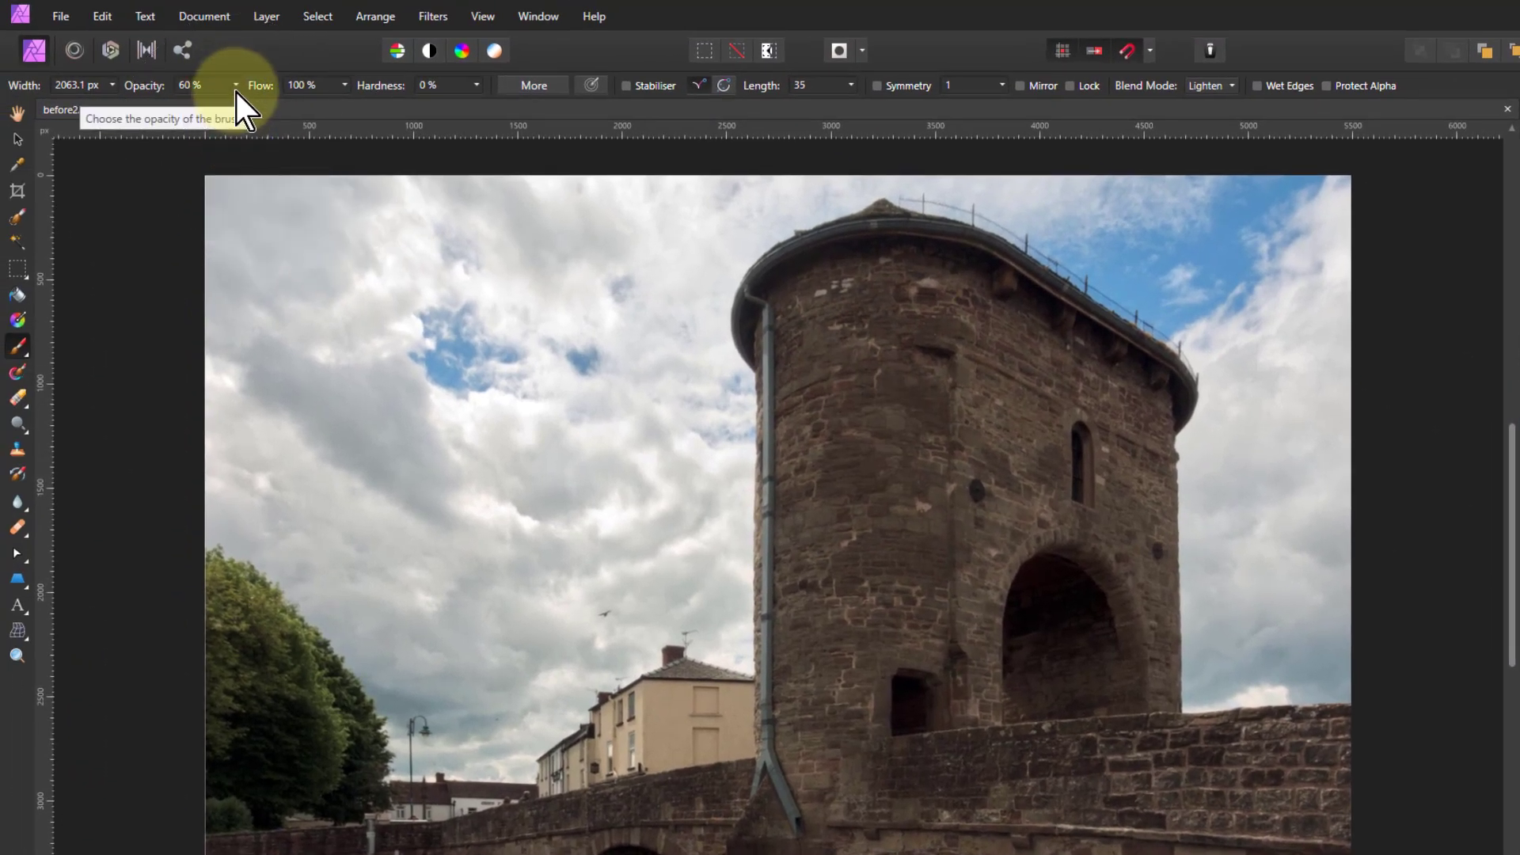
left_click(131, 26)
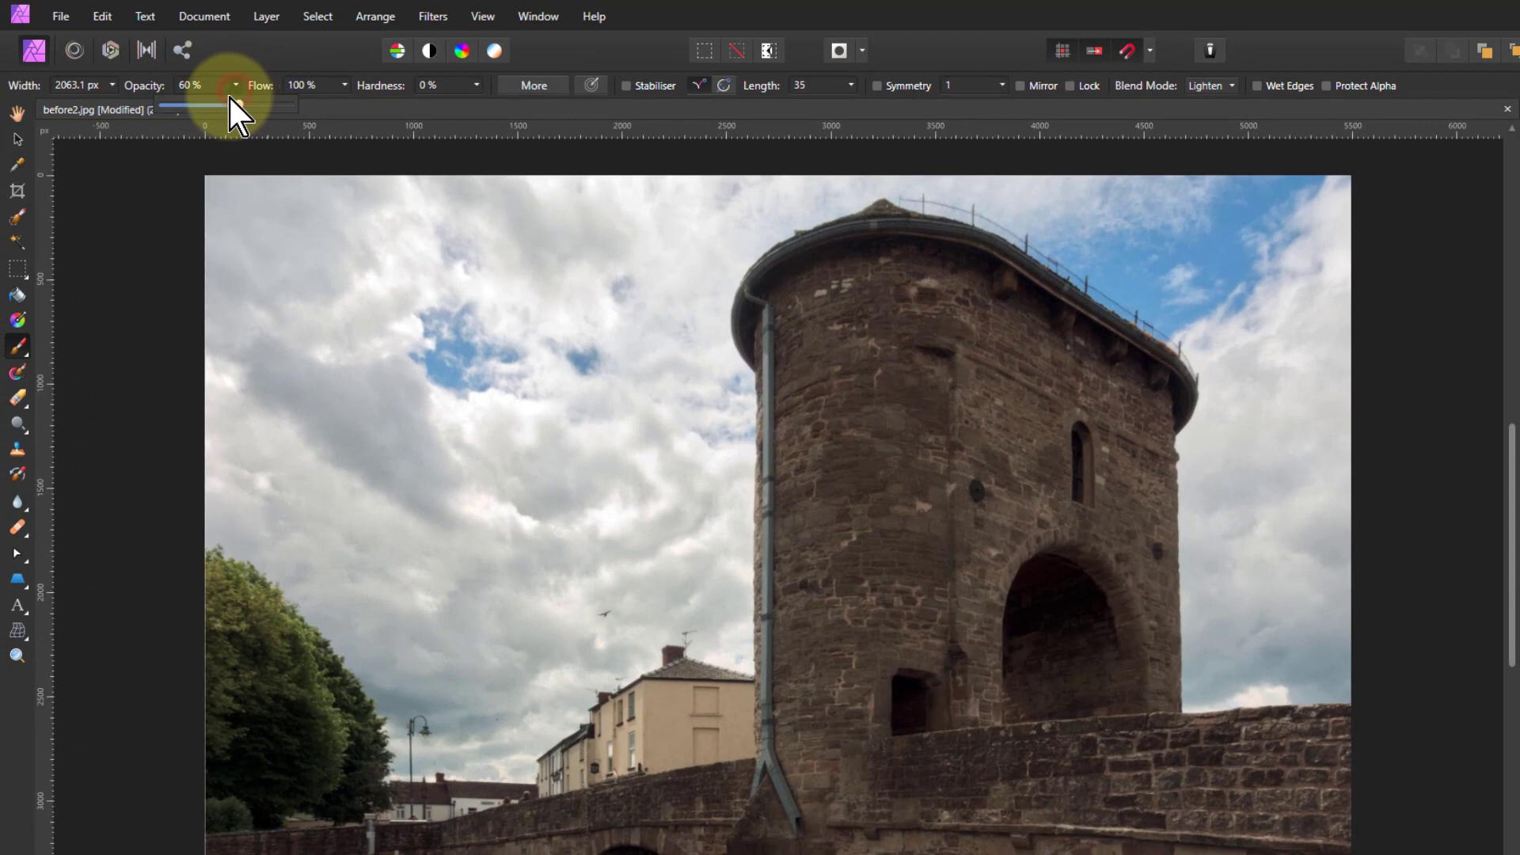
- Paint brightening over the tower and bridge on Dodge, then darken the sky on Burn
left_click(1033, 436)
mouse_move(898, 736)
left_mouse_down()
mouse_move(895, 435)
mouse_move(1052, 420)
mouse_move(1096, 557)
mouse_move(940, 471)
left_mouse_up()
left_click_drag(932, 854, 402, 854)
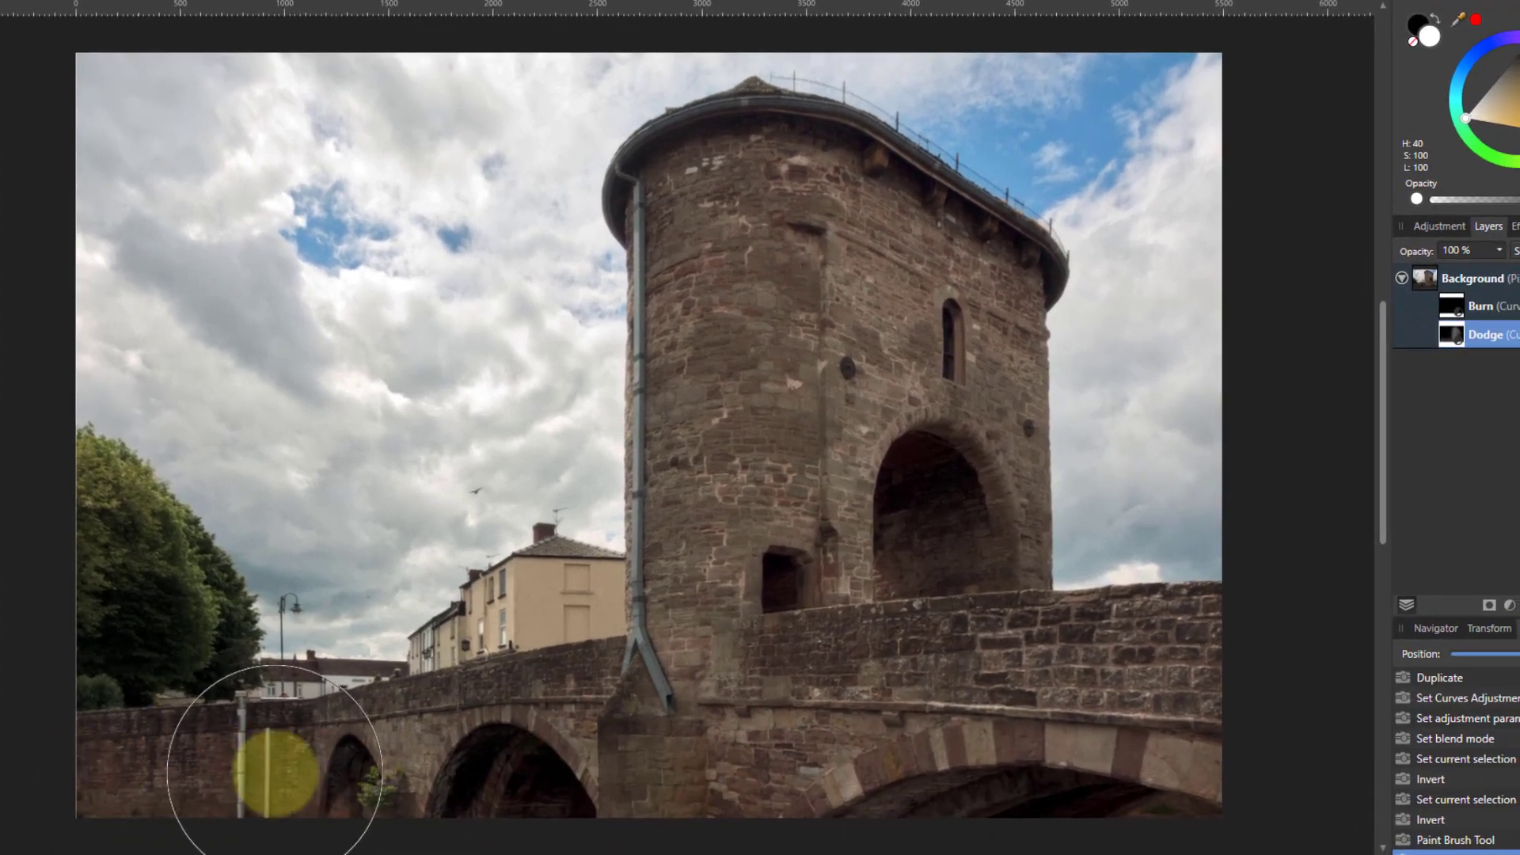
mouse_move(275, 772)
left_mouse_down()
mouse_move(197, 659)
mouse_move(80, 553)
mouse_move(147, 672)
mouse_move(113, 769)
mouse_move(171, 826)
mouse_move(1171, 770)
mouse_move(1196, 721)
mouse_move(1080, 713)
mouse_move(404, 780)
left_mouse_up()
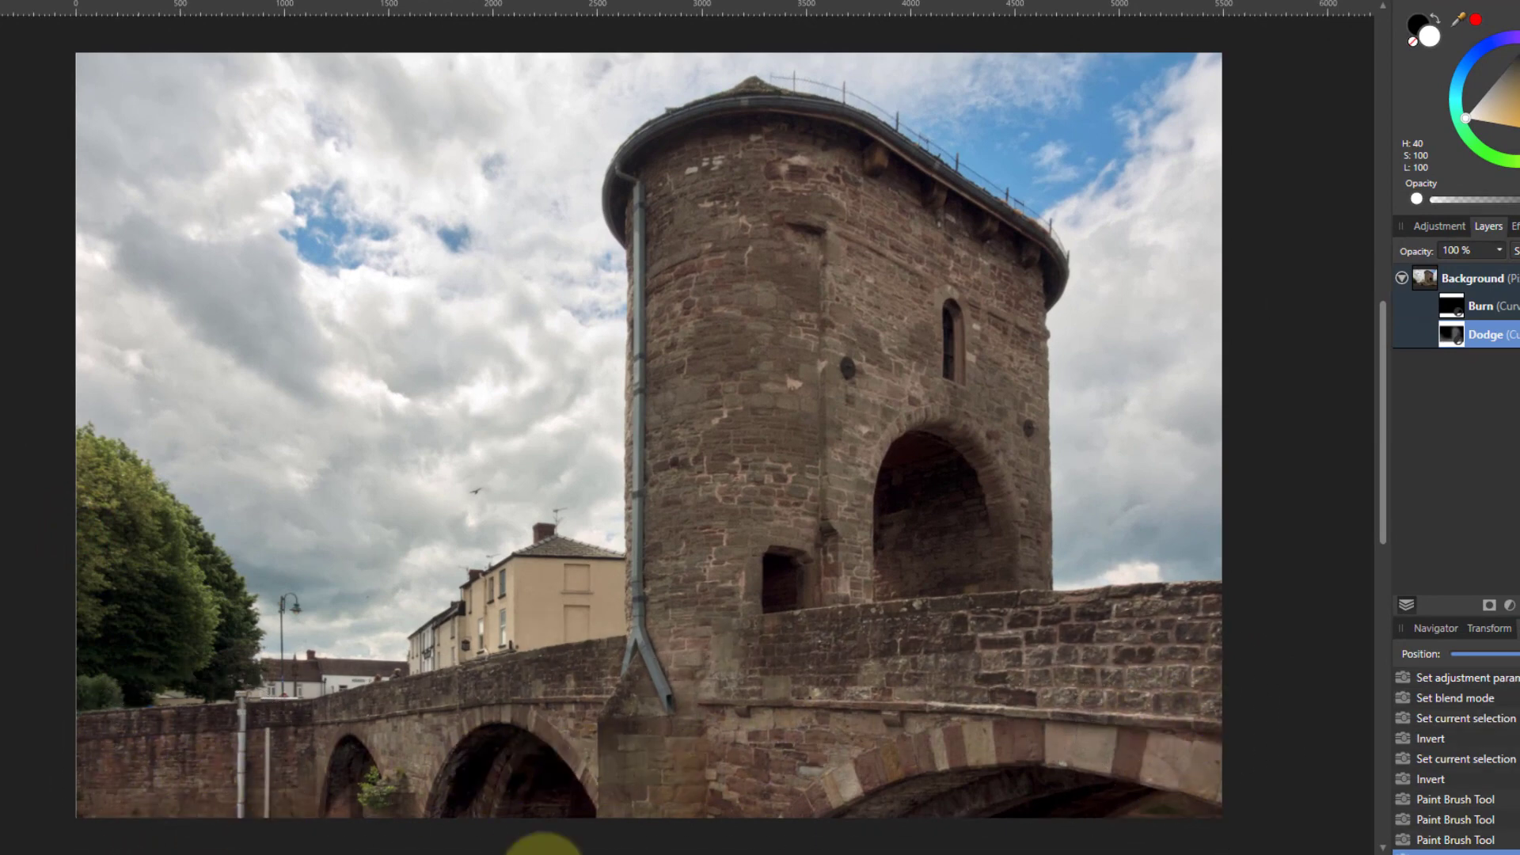
left_click(1457, 304)
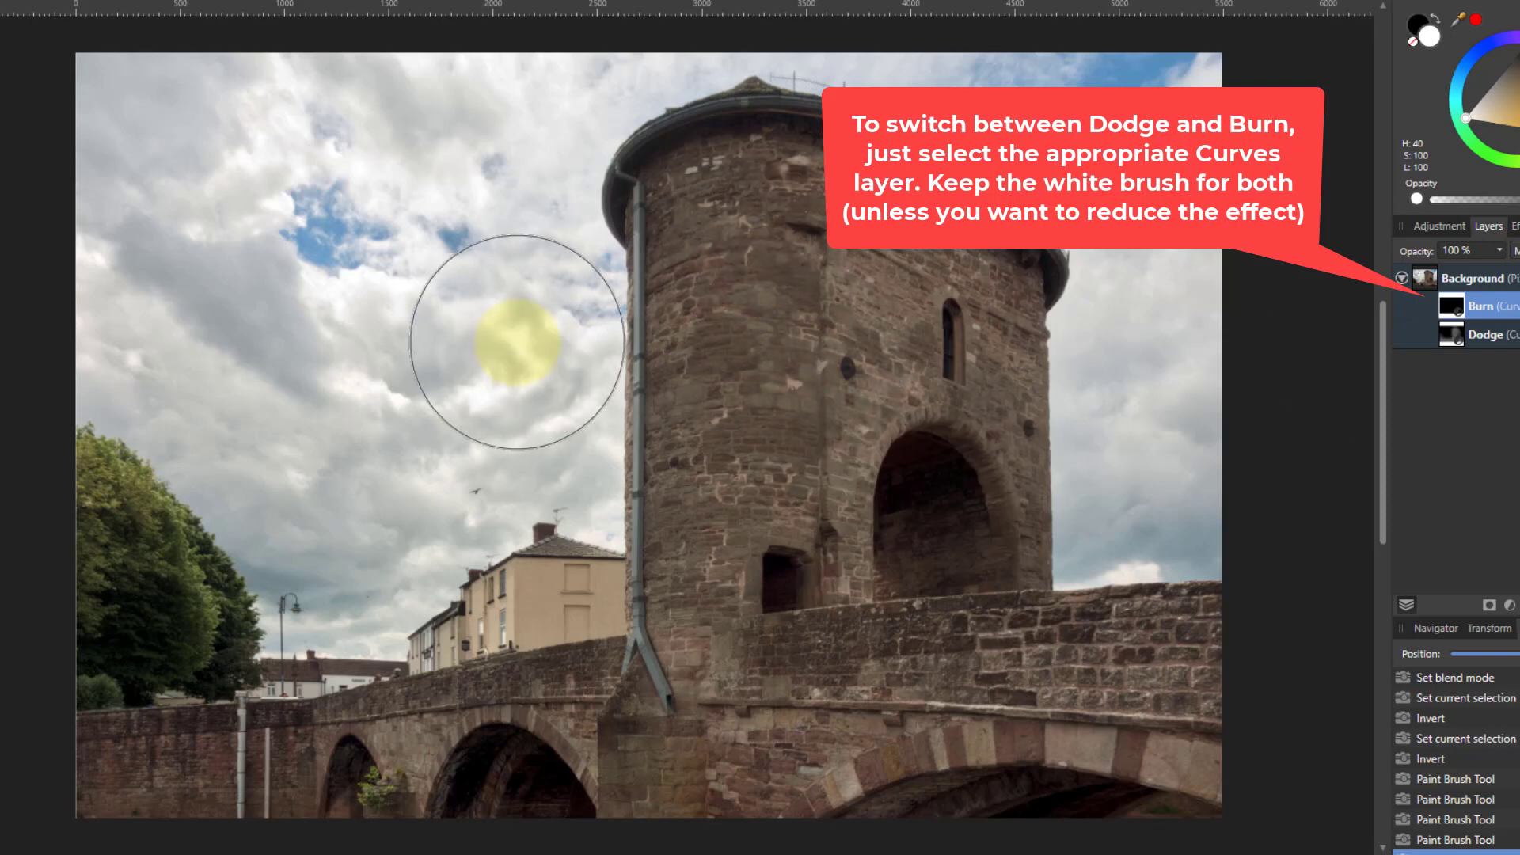
left_click_drag(543, 435, 533, 153)
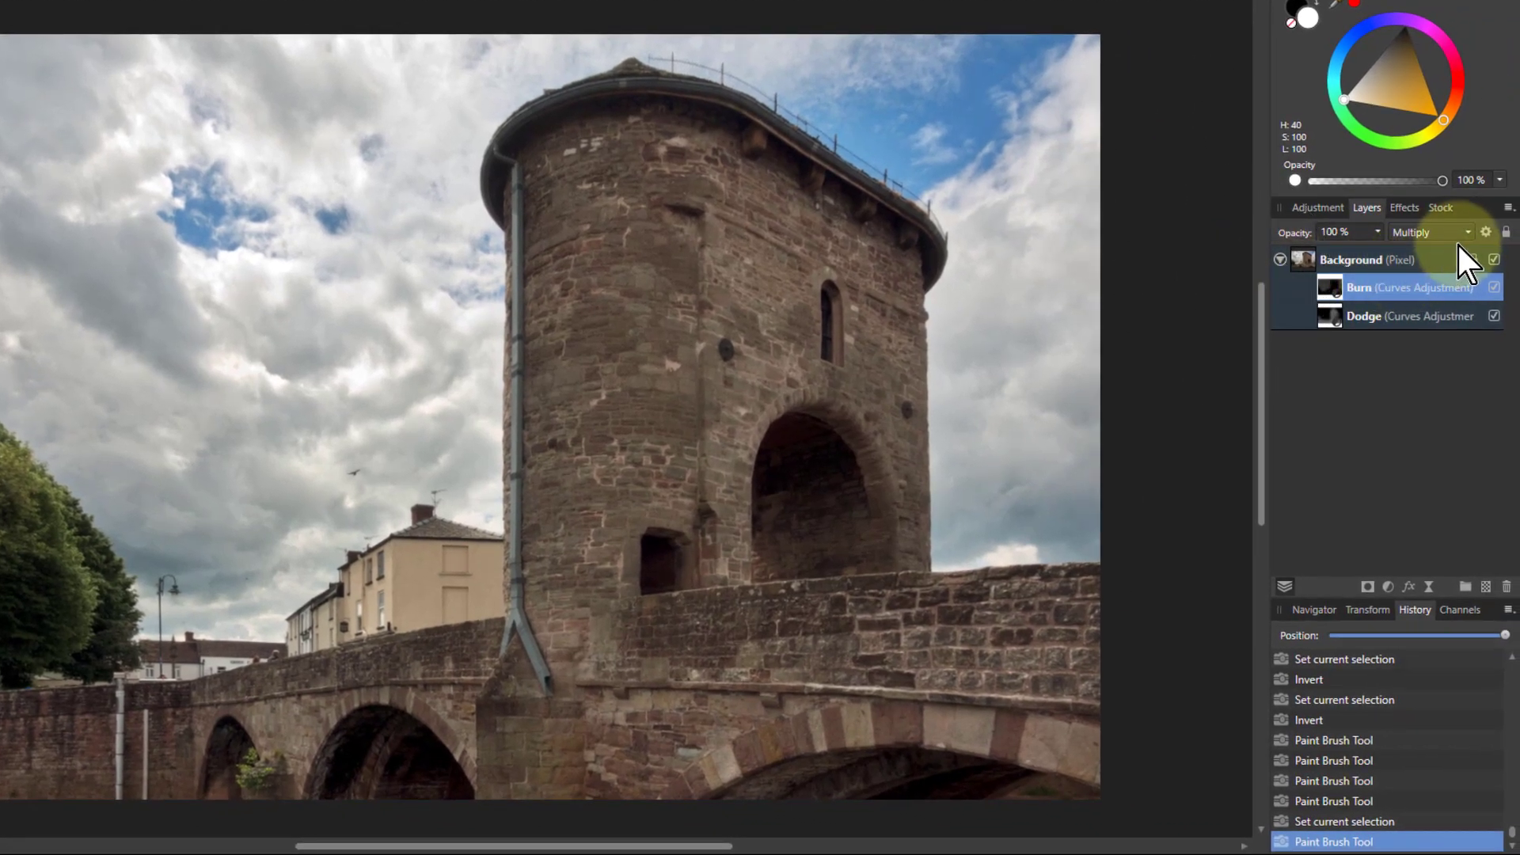
- Delete the Dodge and Burn layers; add a Screen-blended Black & White adjustment with Red 300%
key("Delete")
key("Delete")
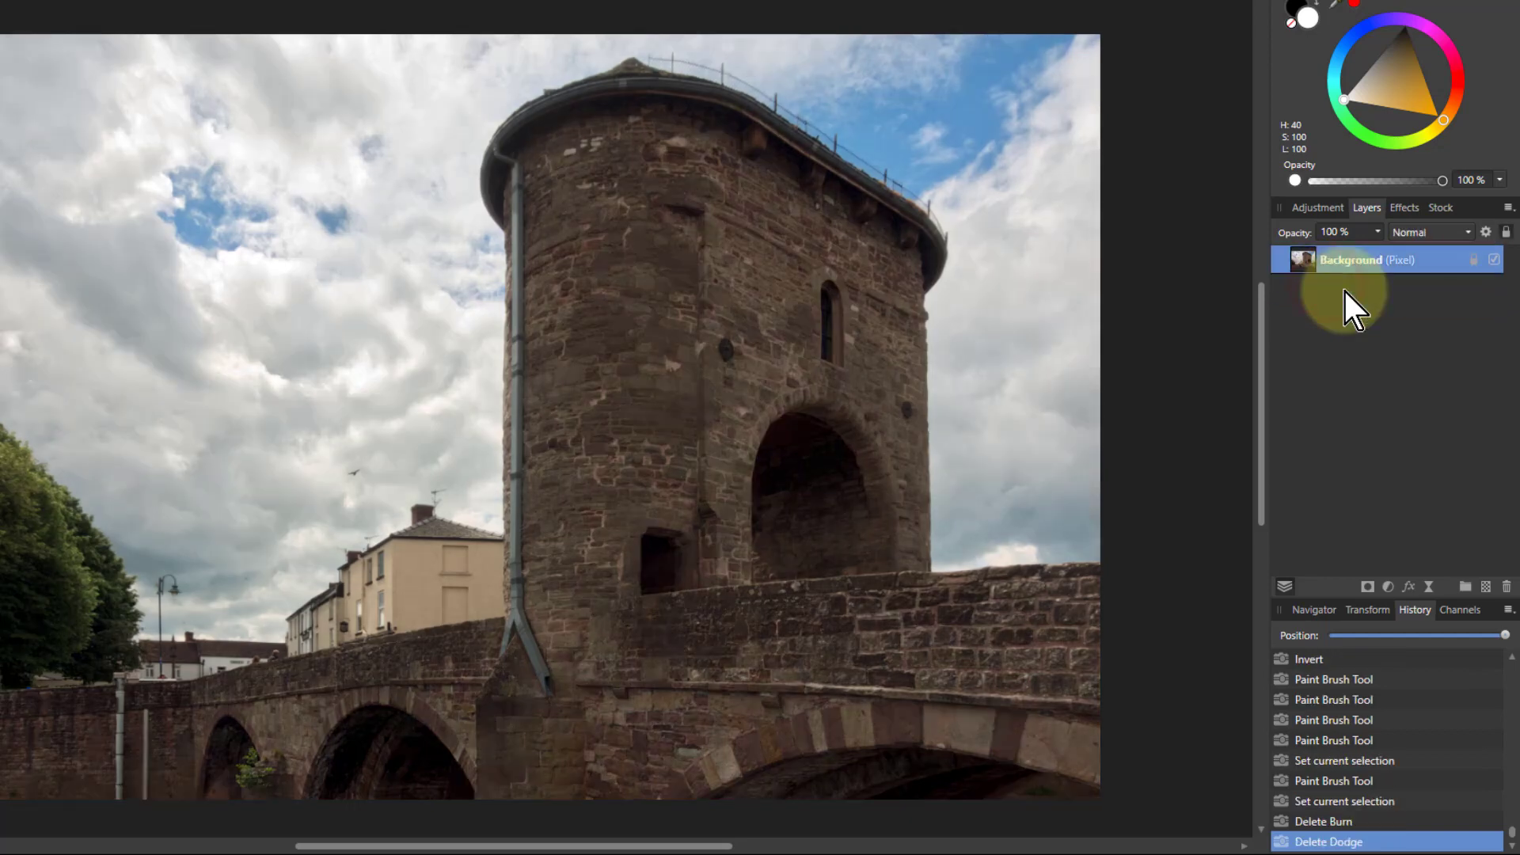
left_click(1389, 587)
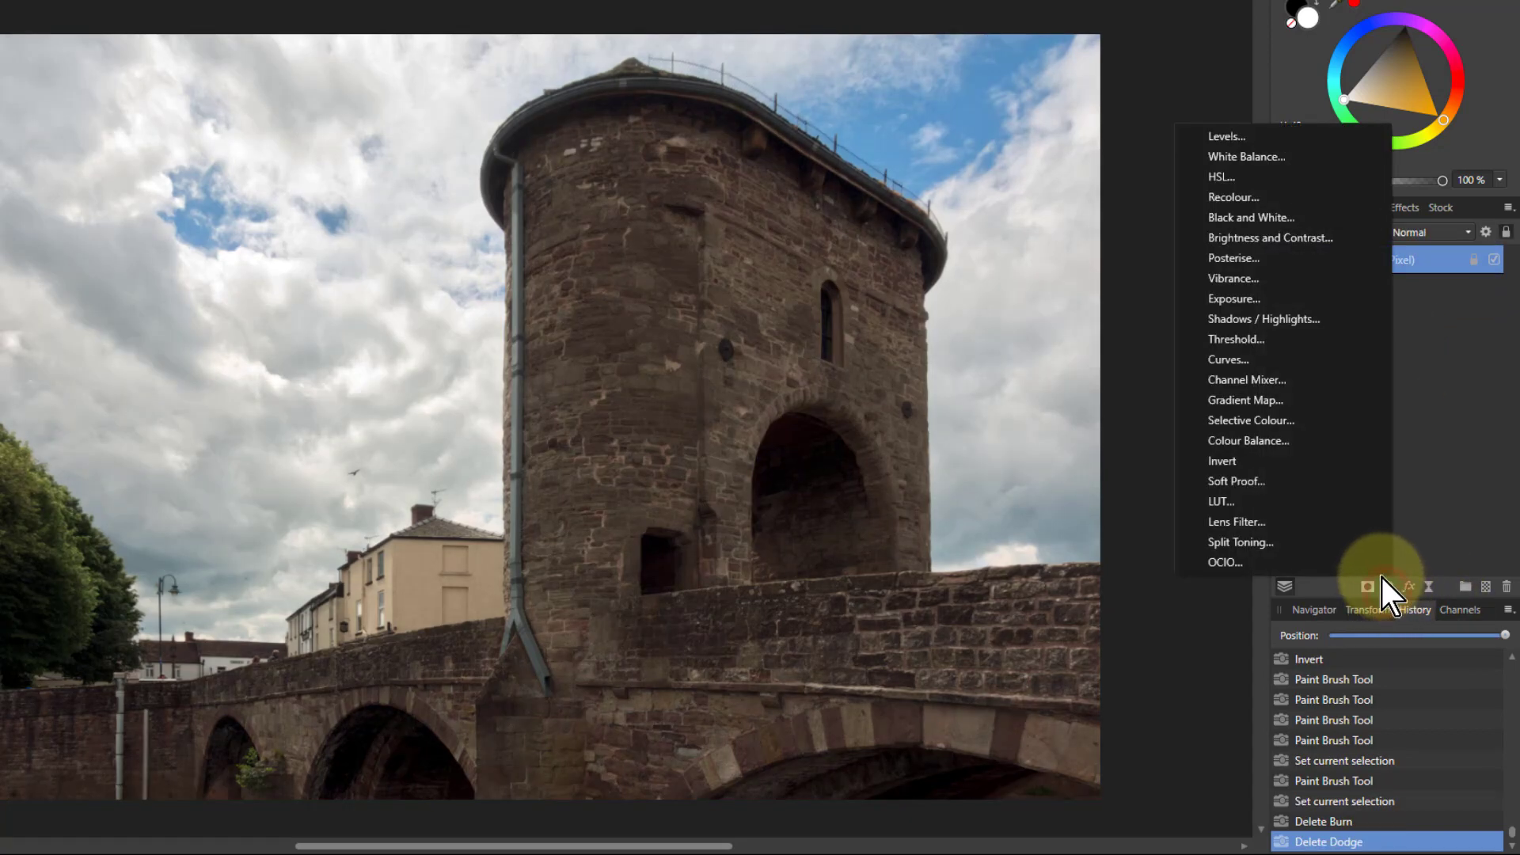
left_click(1247, 219)
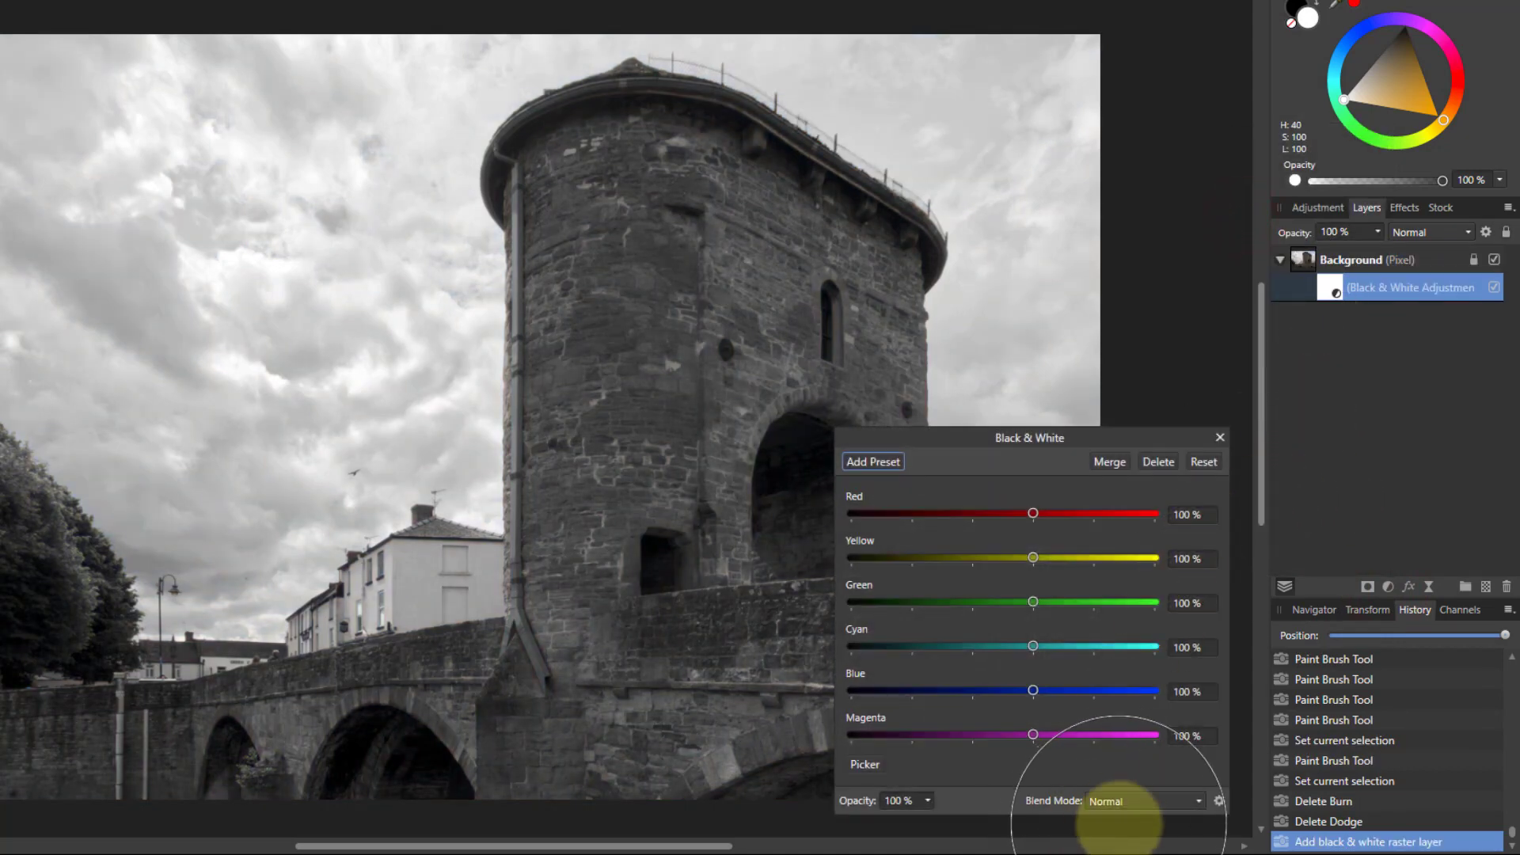
left_click(1129, 805)
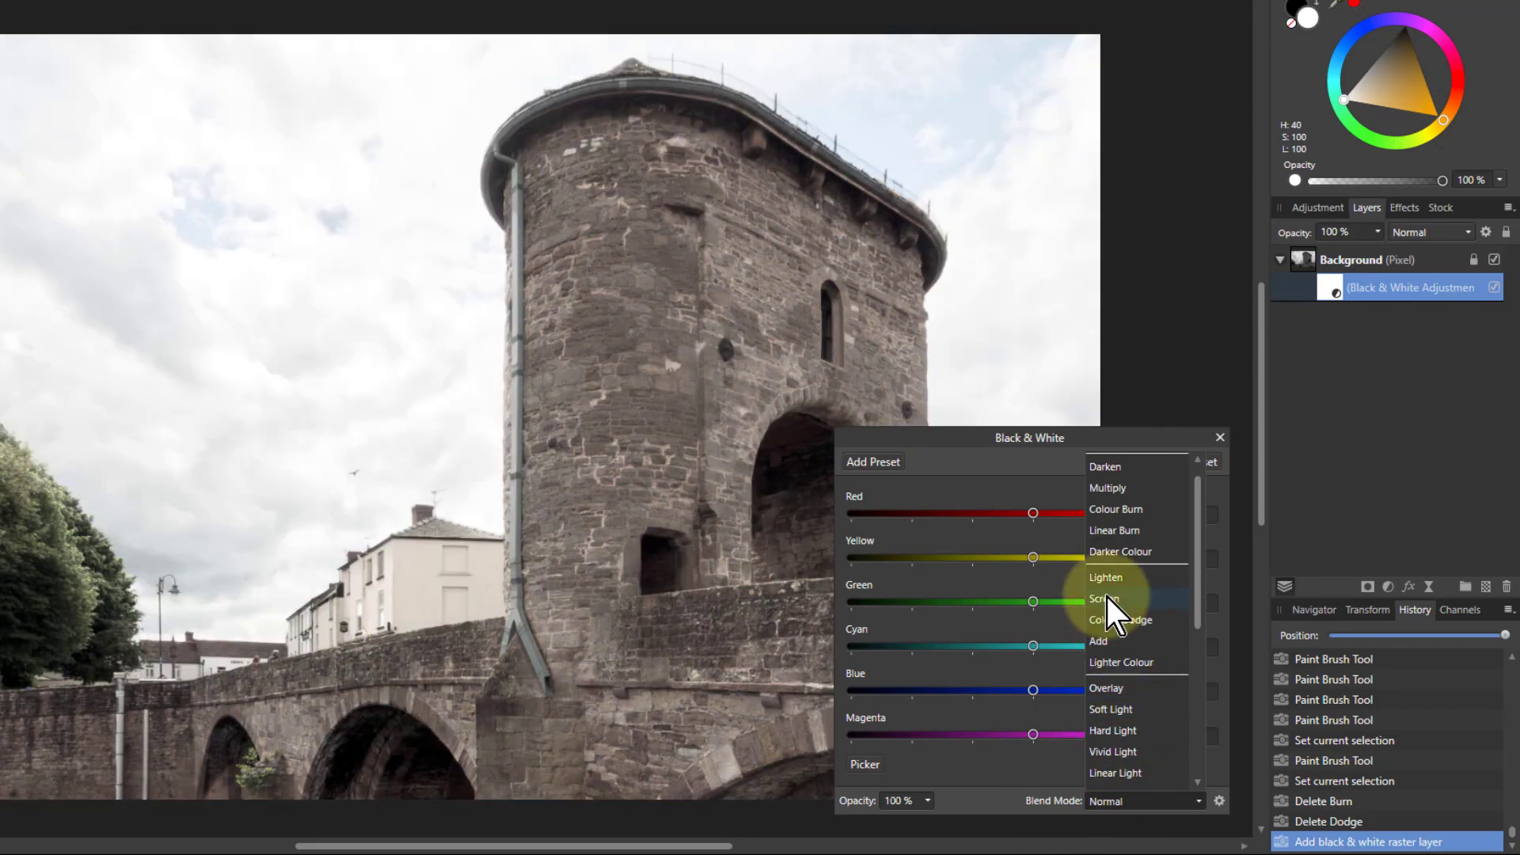
left_click(1107, 598)
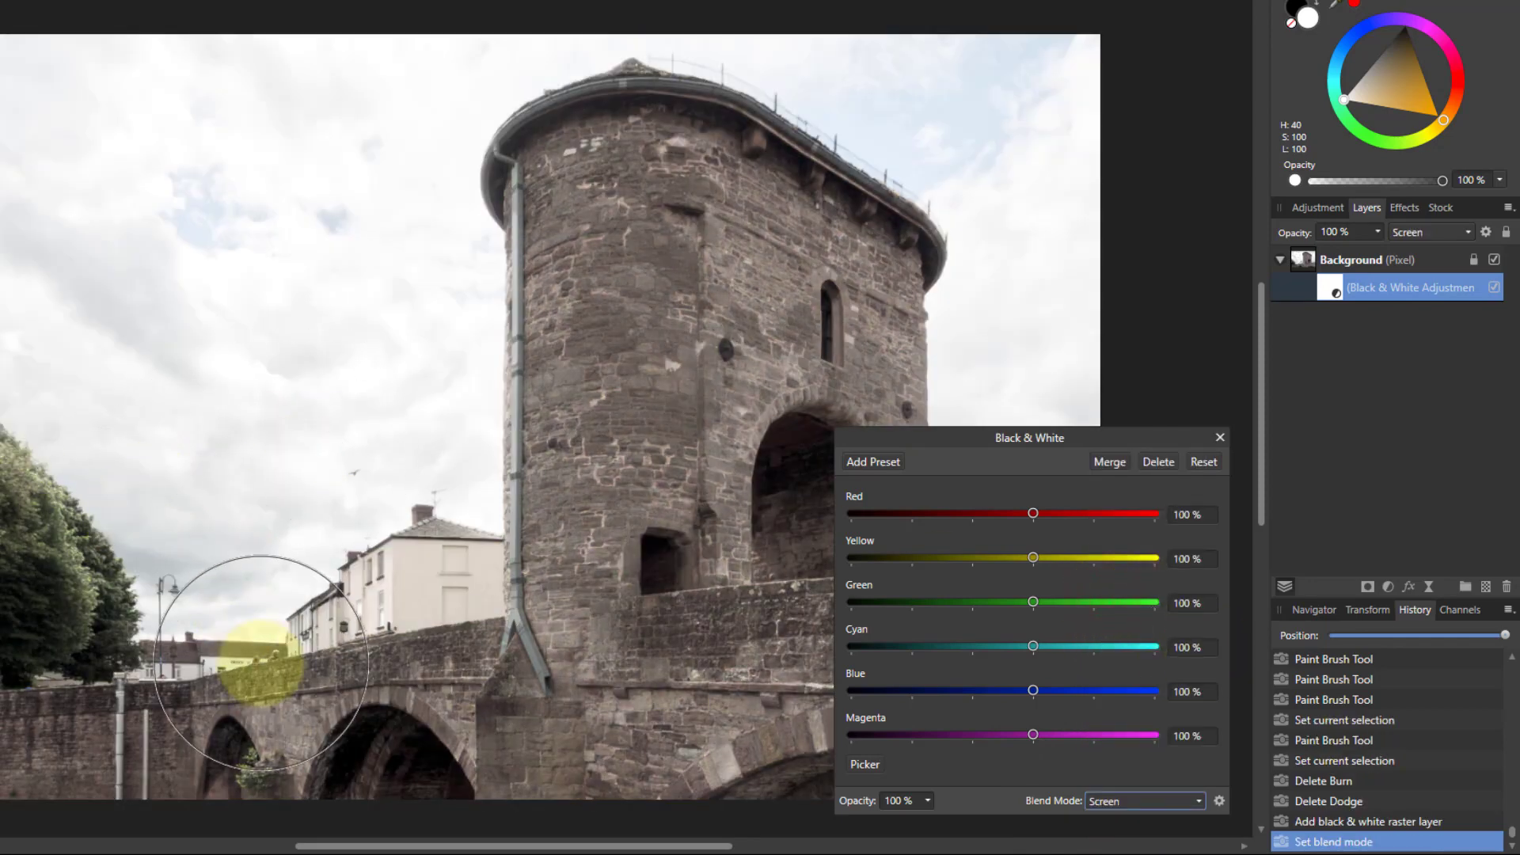
left_click_drag(1034, 515, 1209, 526)
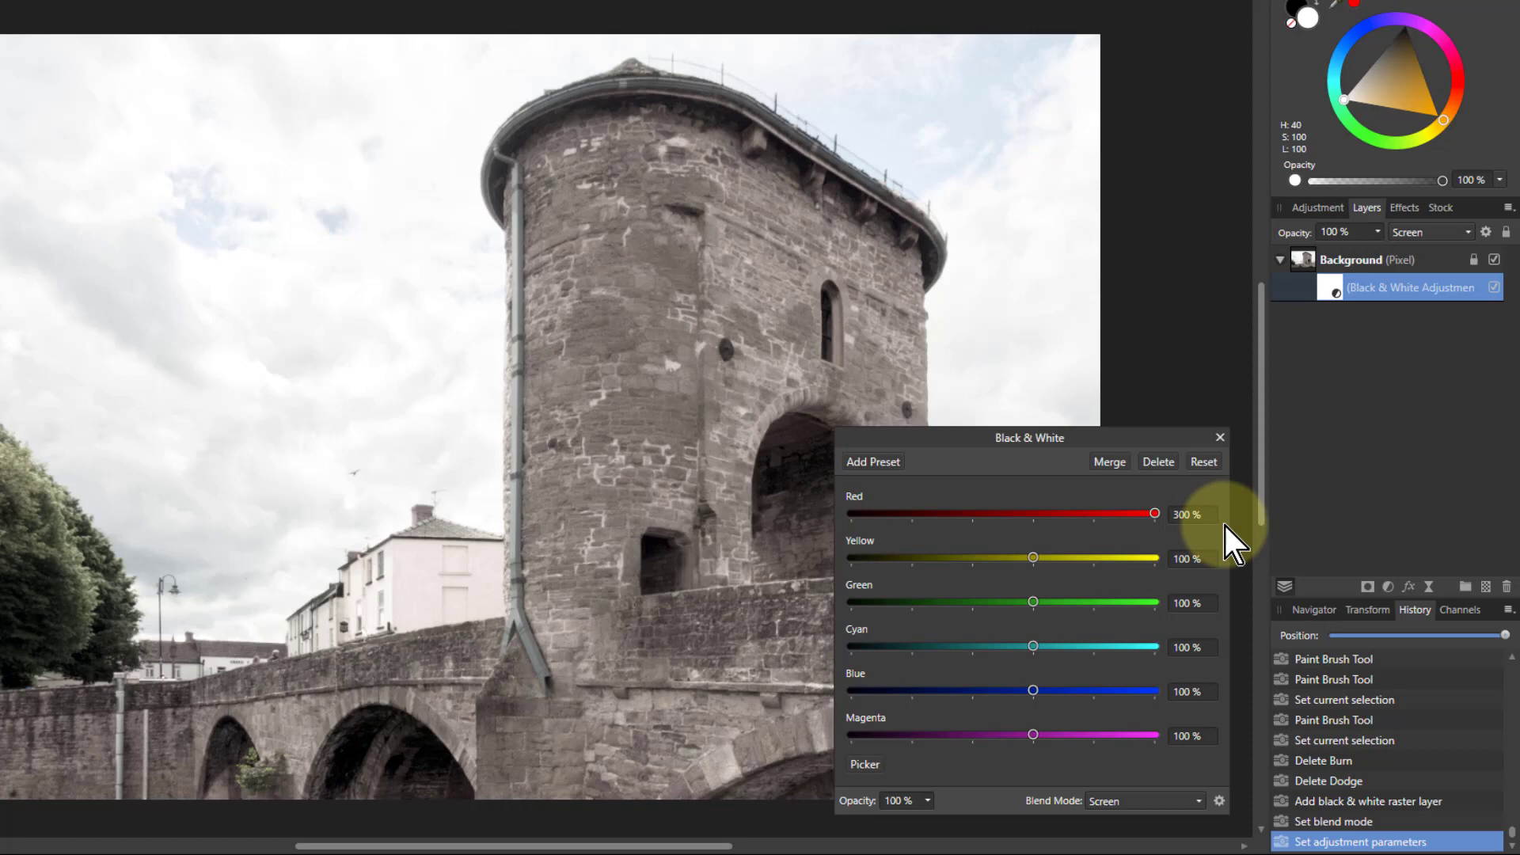
- Set all Black & White channels to -200%, then raise Red to 300% and Cyan to 113%
left_click_drag(1225, 526, 948, 545)
left_click(1033, 557)
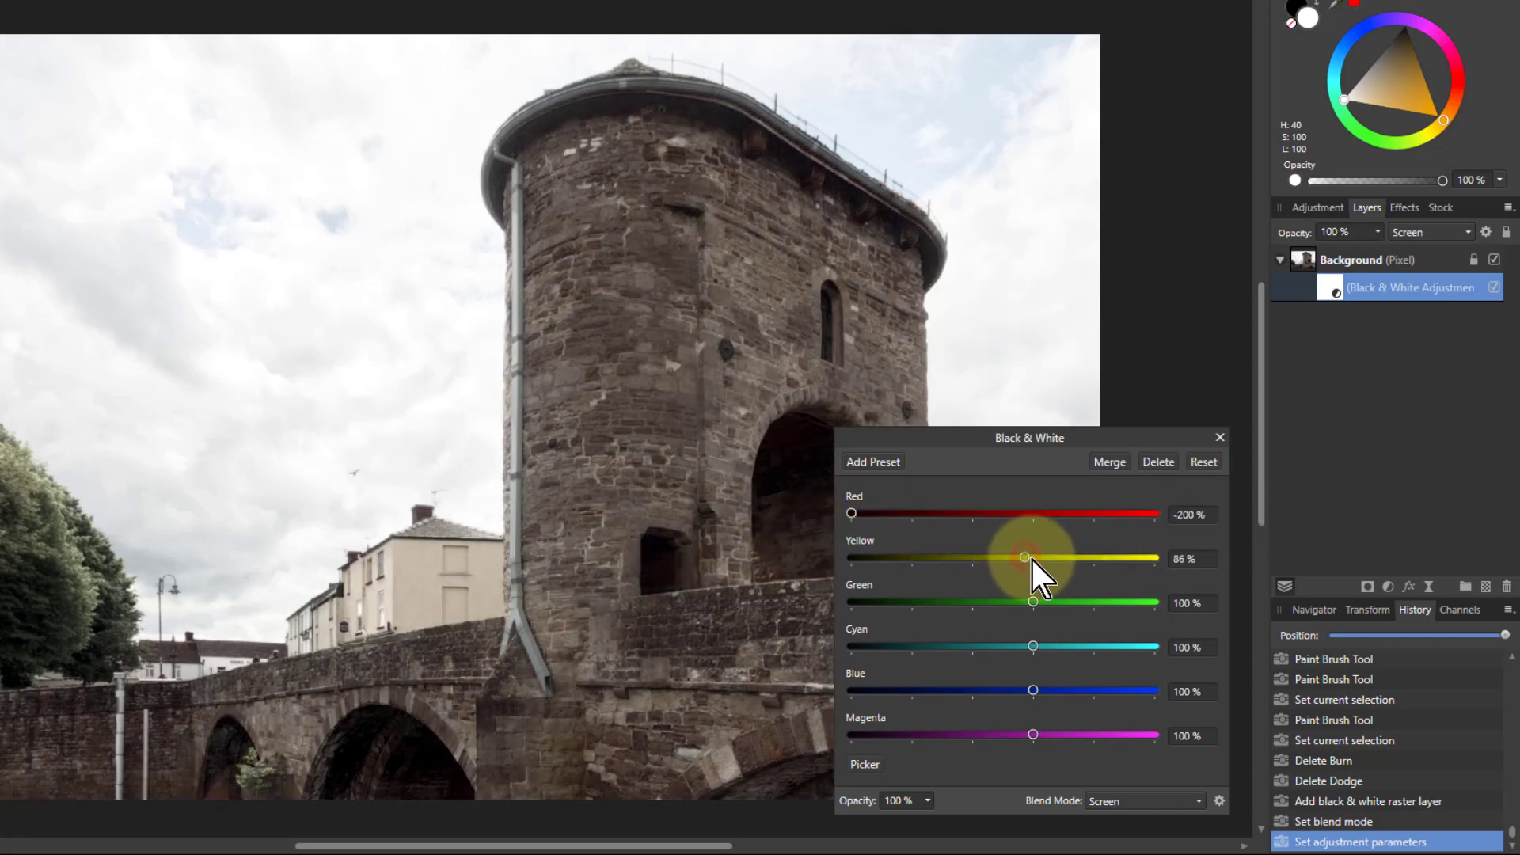
left_click_drag(1032, 602, 817, 608)
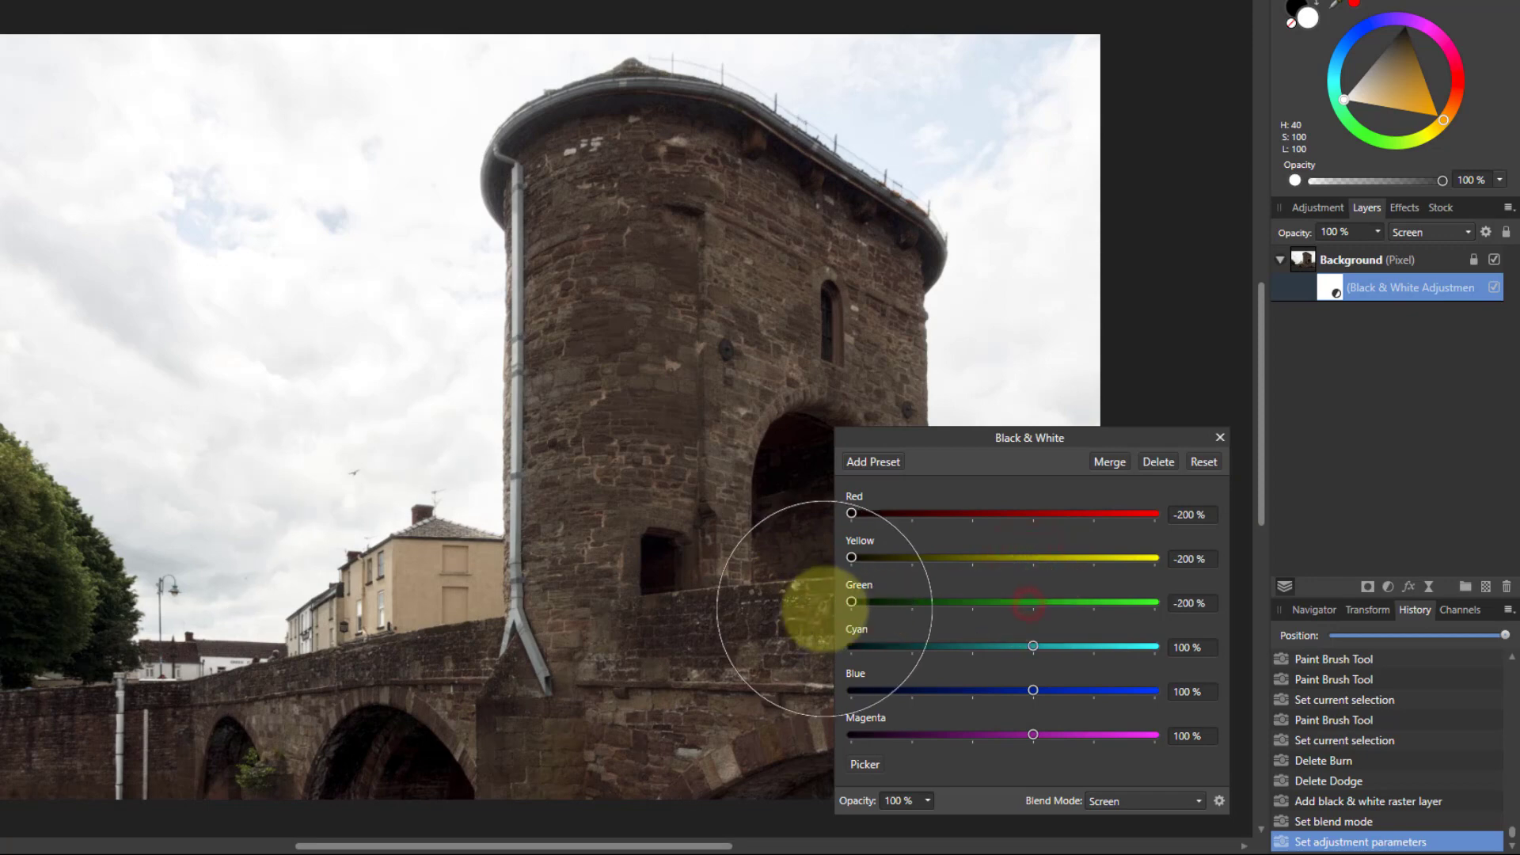
left_click_drag(1023, 649, 848, 647)
left_click_drag(1027, 687, 848, 708)
left_click_drag(1032, 734, 905, 742)
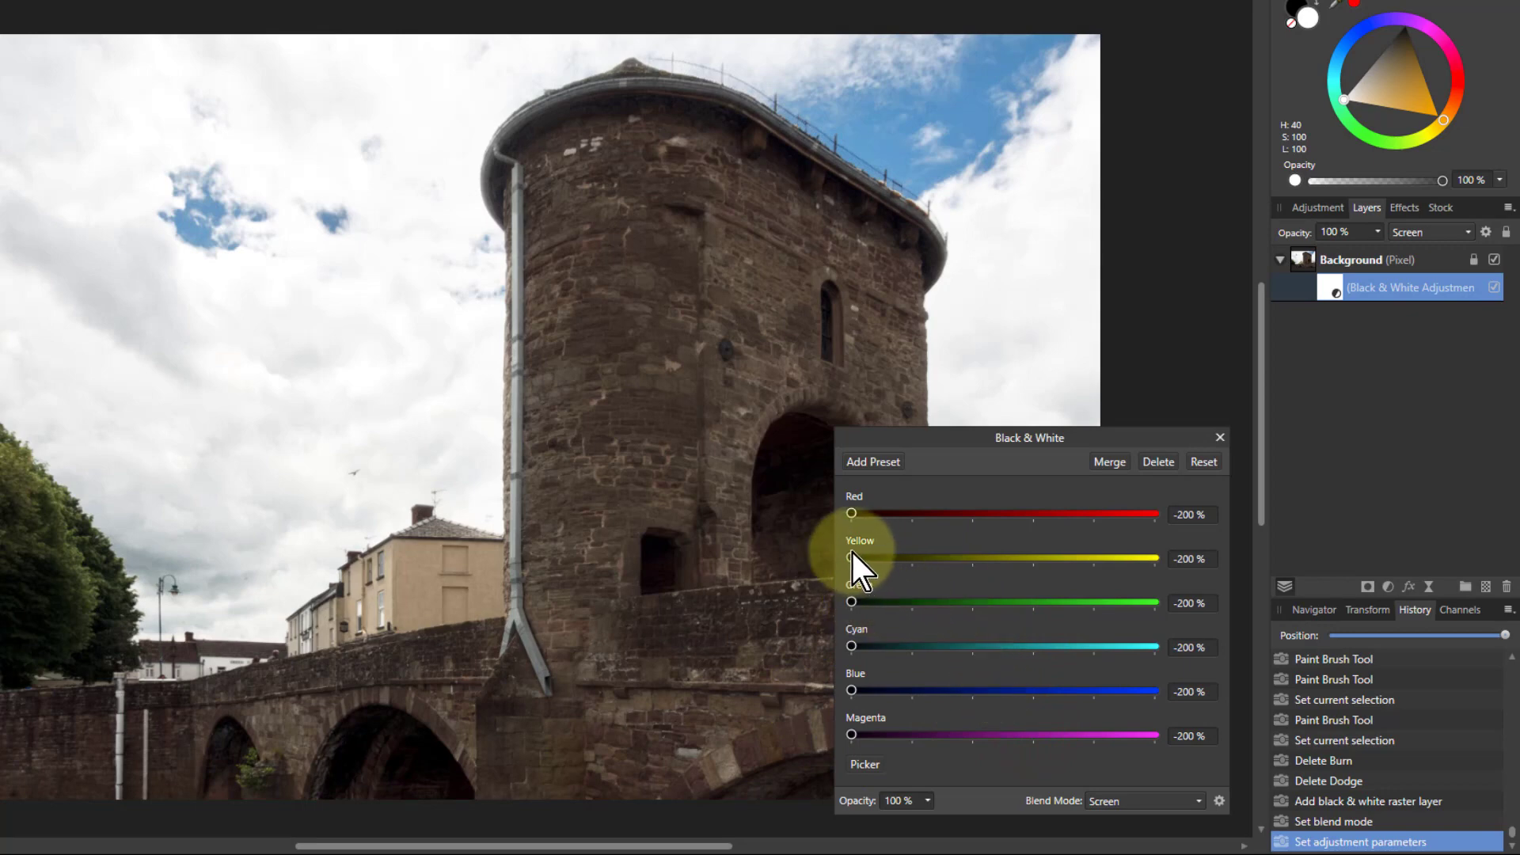
left_click_drag(848, 513, 1114, 515)
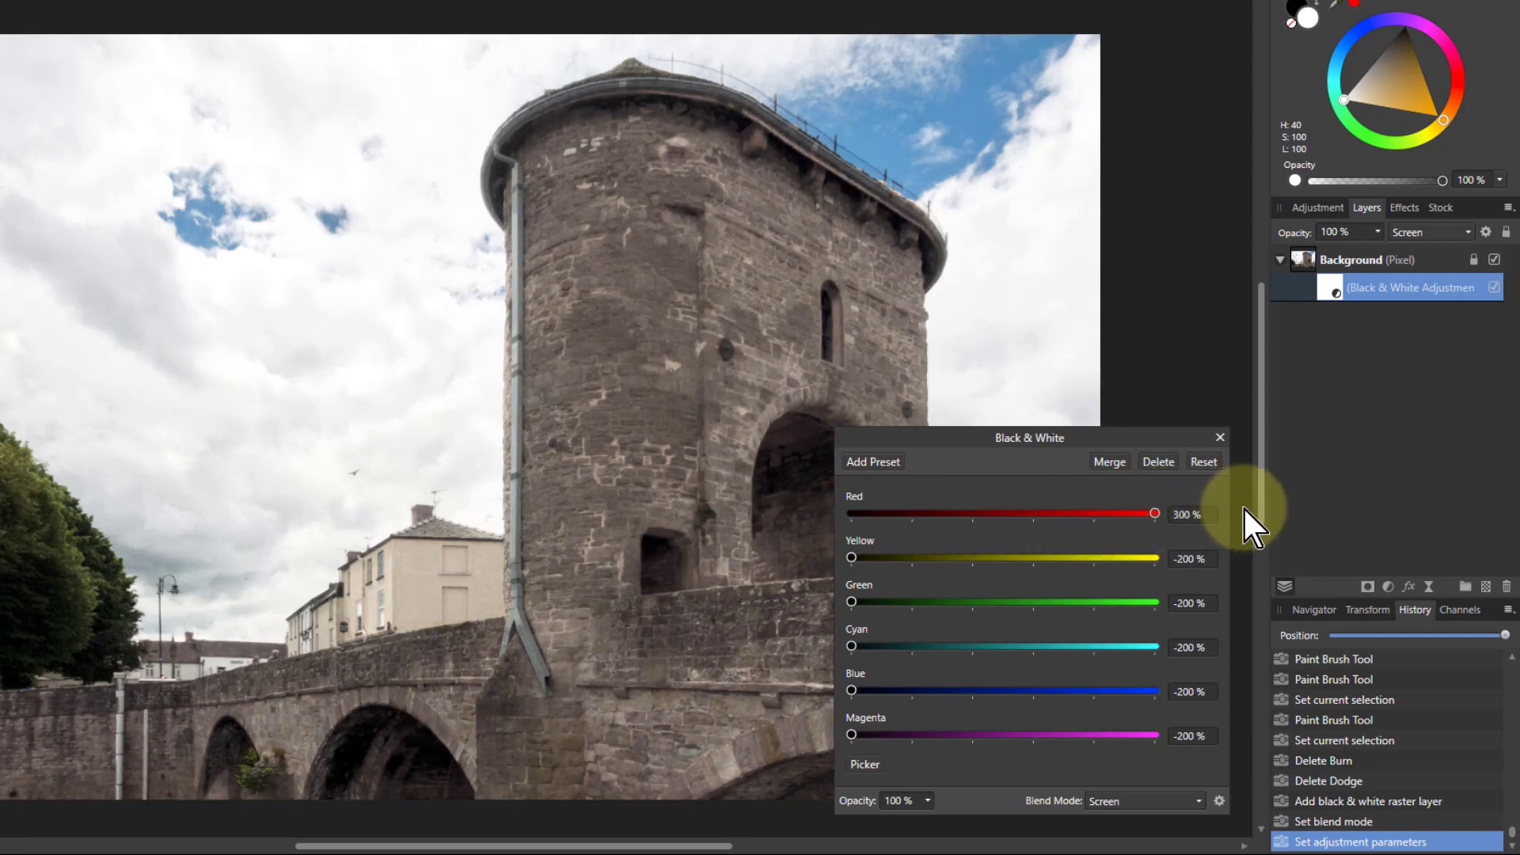
left_click_drag(853, 647, 1042, 646)
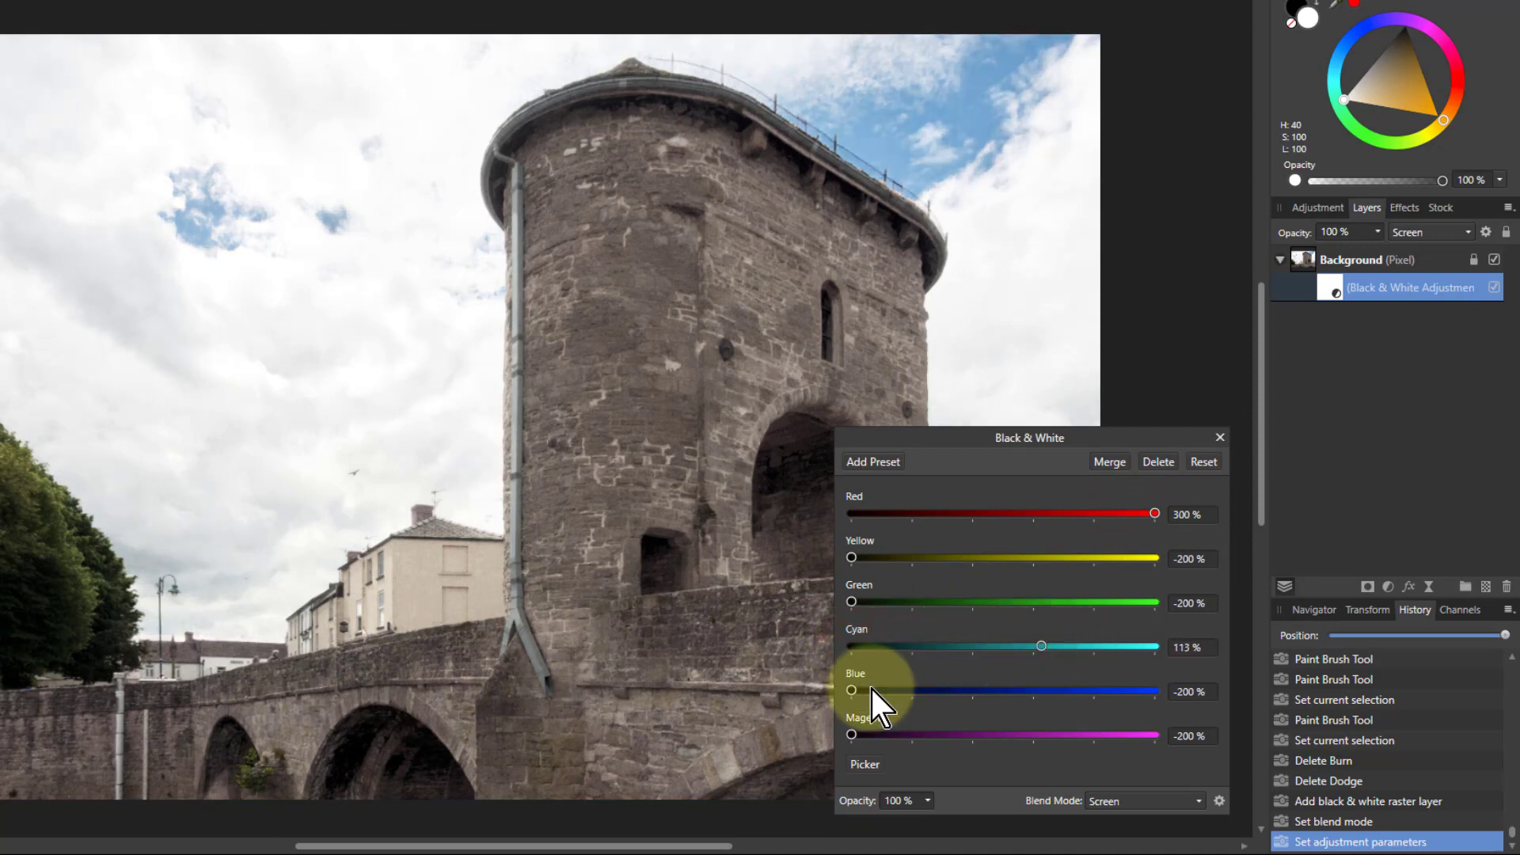